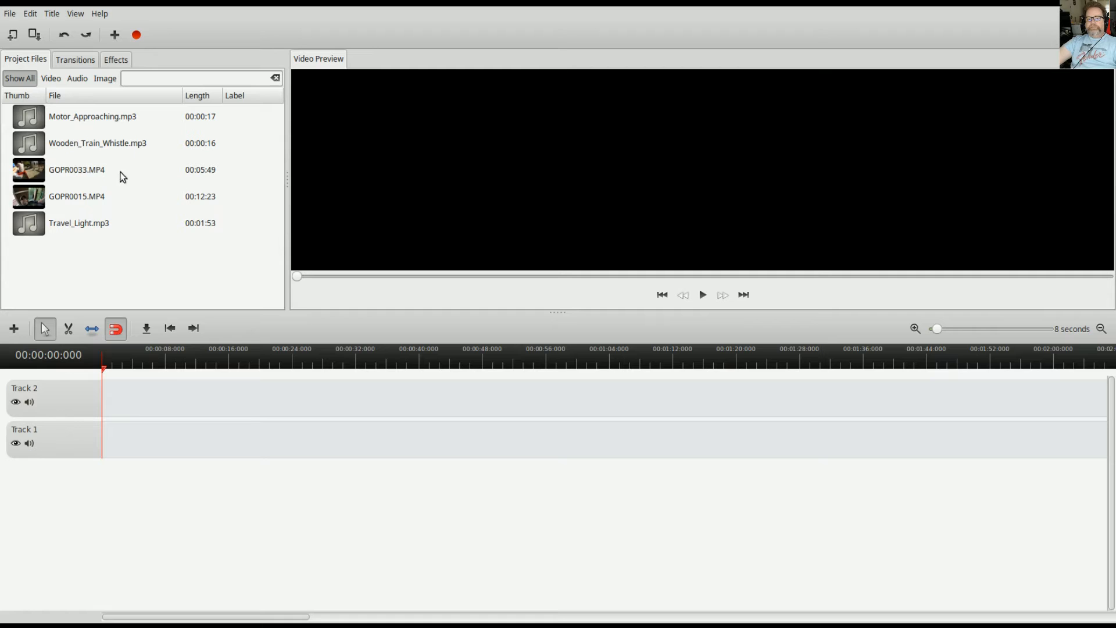
# Step: Add a third track and place GOPR0015.MP4 at the very beginning of Track 1
pyautogui.click(77, 202)
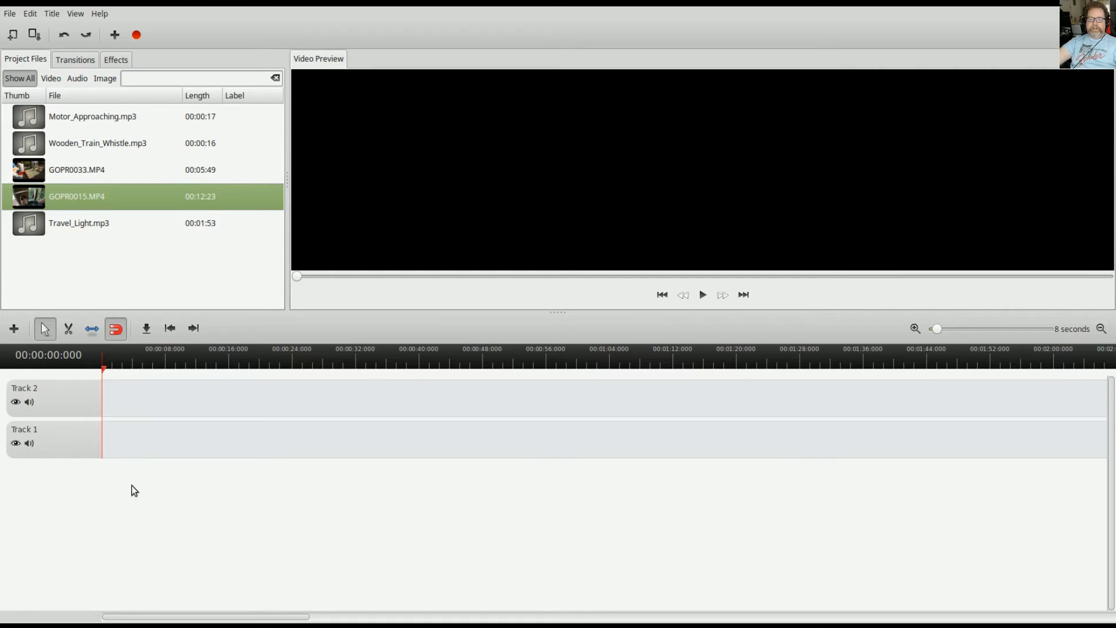
pyautogui.click(15, 329)
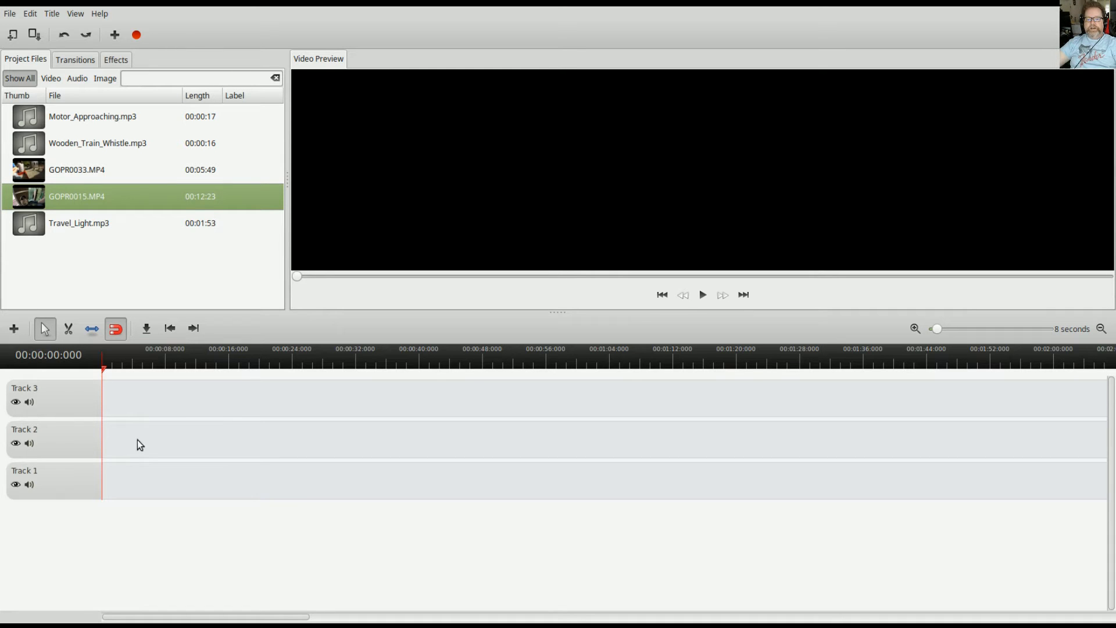
pyautogui.moveTo(32, 202); pyautogui.dragTo(129, 484)
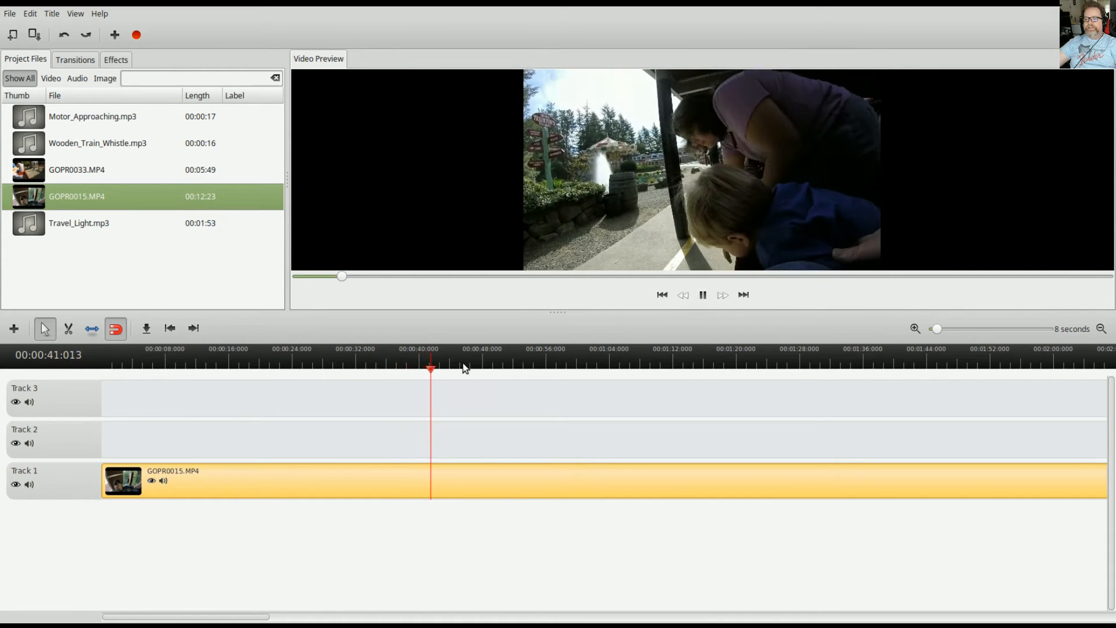
# Step: Scrub through GOPR0015.MP4 to where the train starts moving and pause playback at about 1:49
pyautogui.click(465, 363)
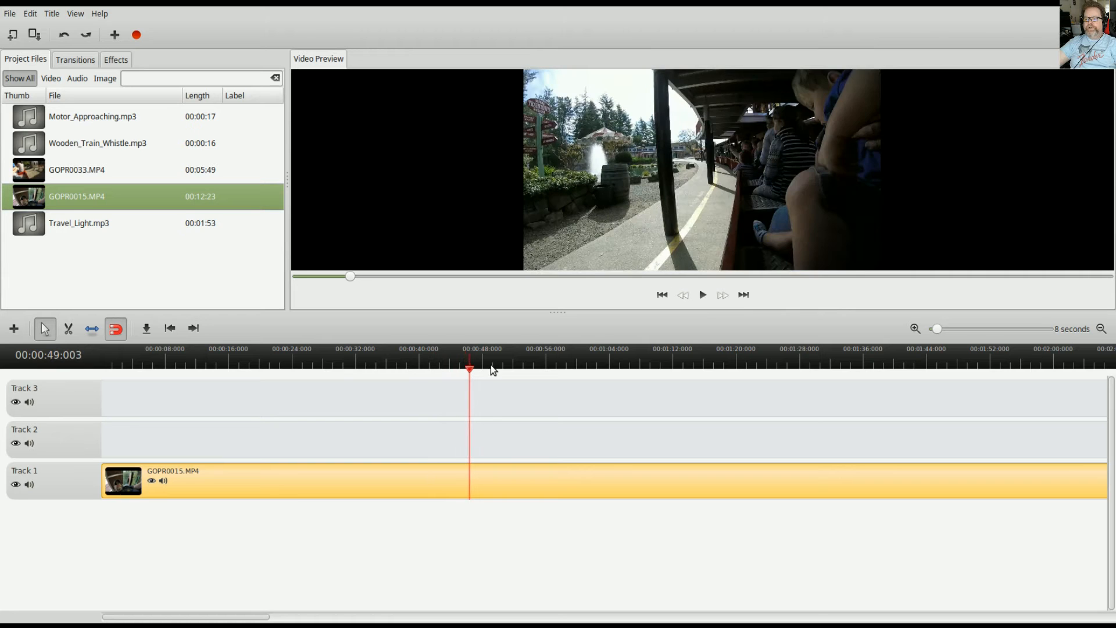
pyautogui.click(491, 364)
pyautogui.click(533, 366)
pyautogui.click(574, 371)
pyautogui.click(634, 367)
pyautogui.click(644, 364)
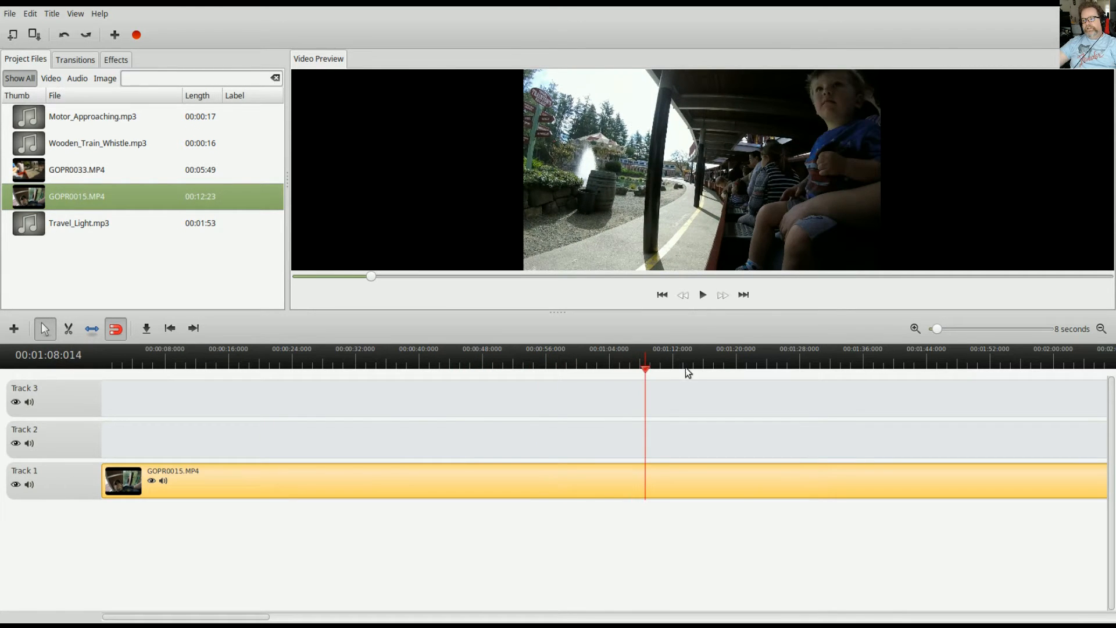
pyautogui.click(695, 369)
pyautogui.click(721, 362)
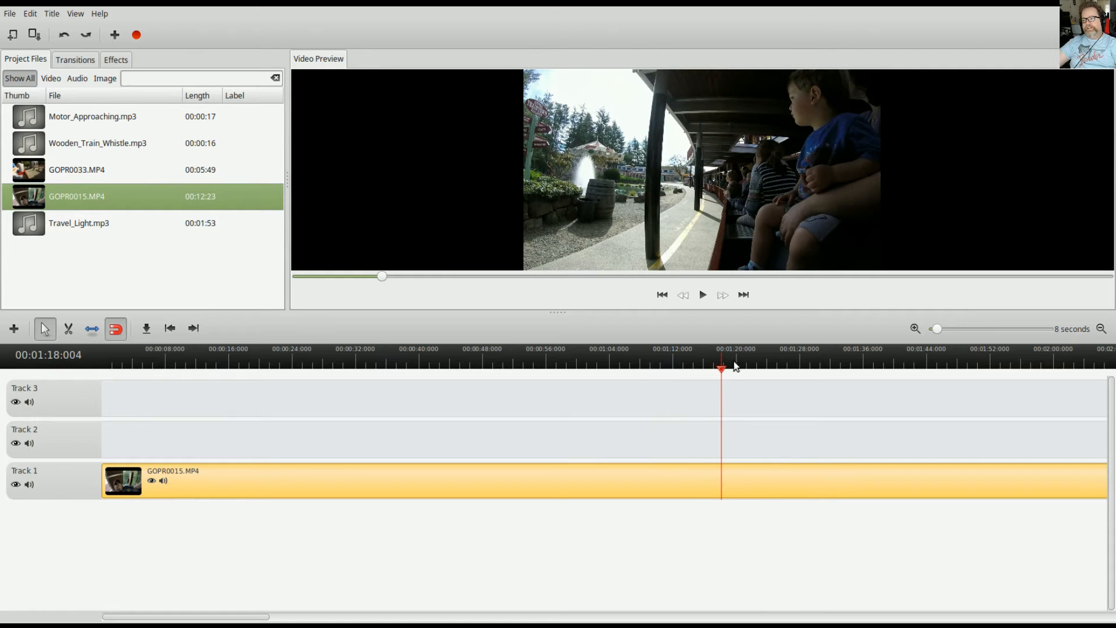
pyautogui.click(753, 364)
pyautogui.click(803, 365)
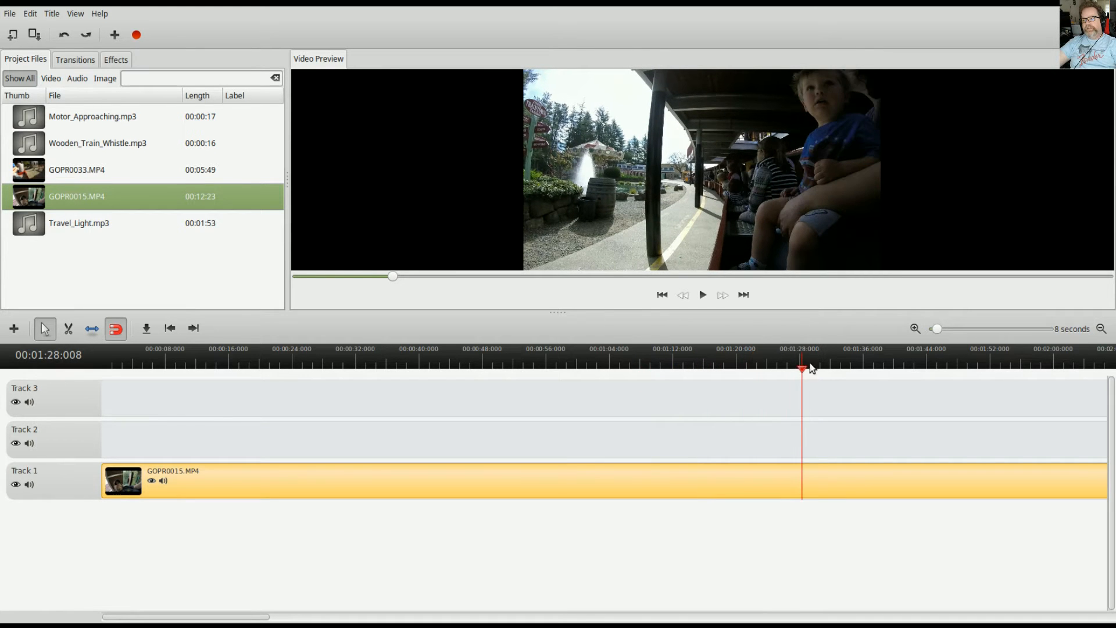
pyautogui.click(840, 364)
pyautogui.click(908, 364)
pyautogui.click(948, 366)
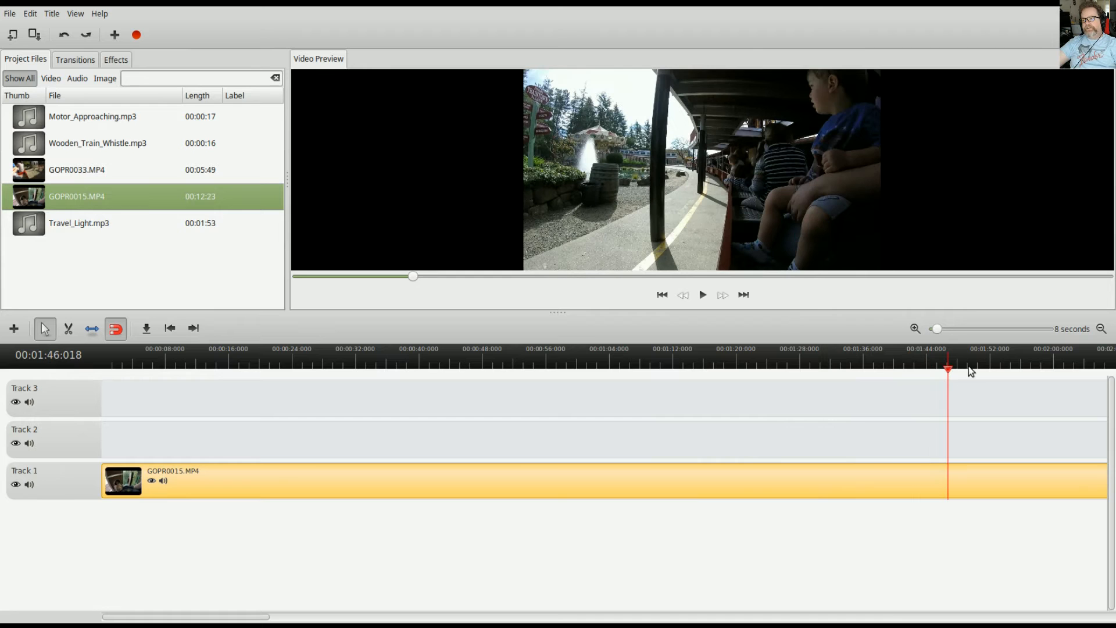
pyautogui.click(933, 366)
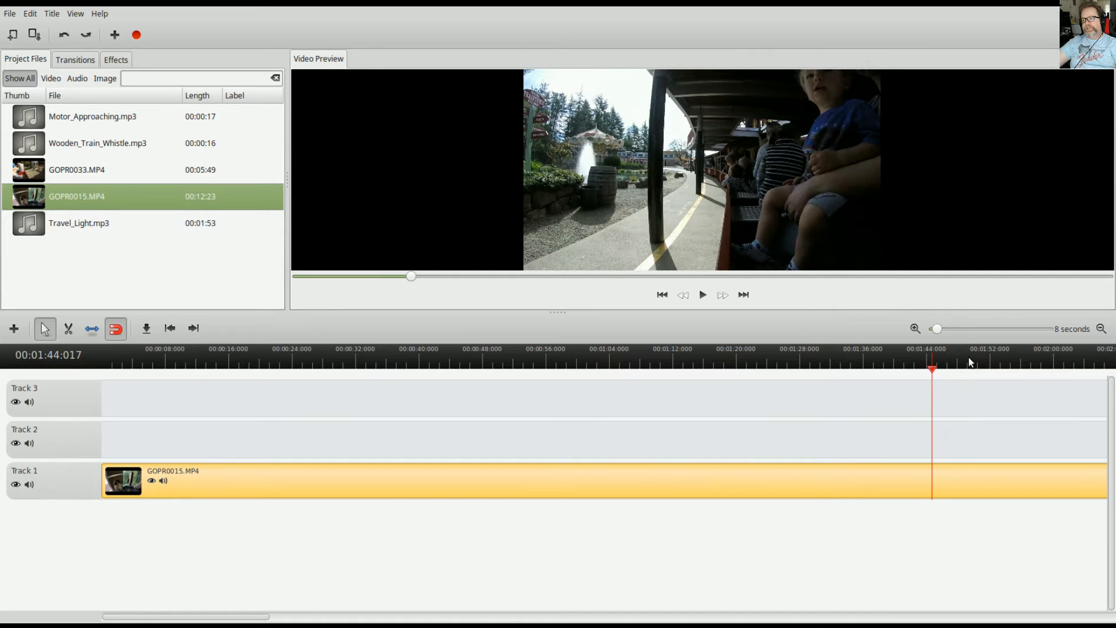
pyautogui.click(704, 295)
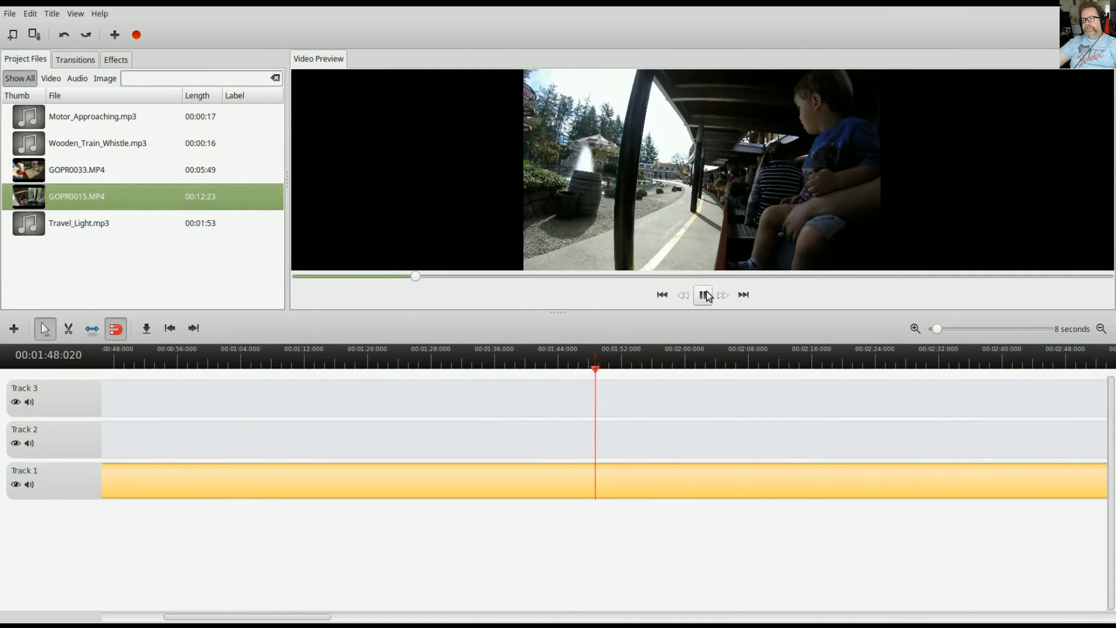
pyautogui.click(703, 295)
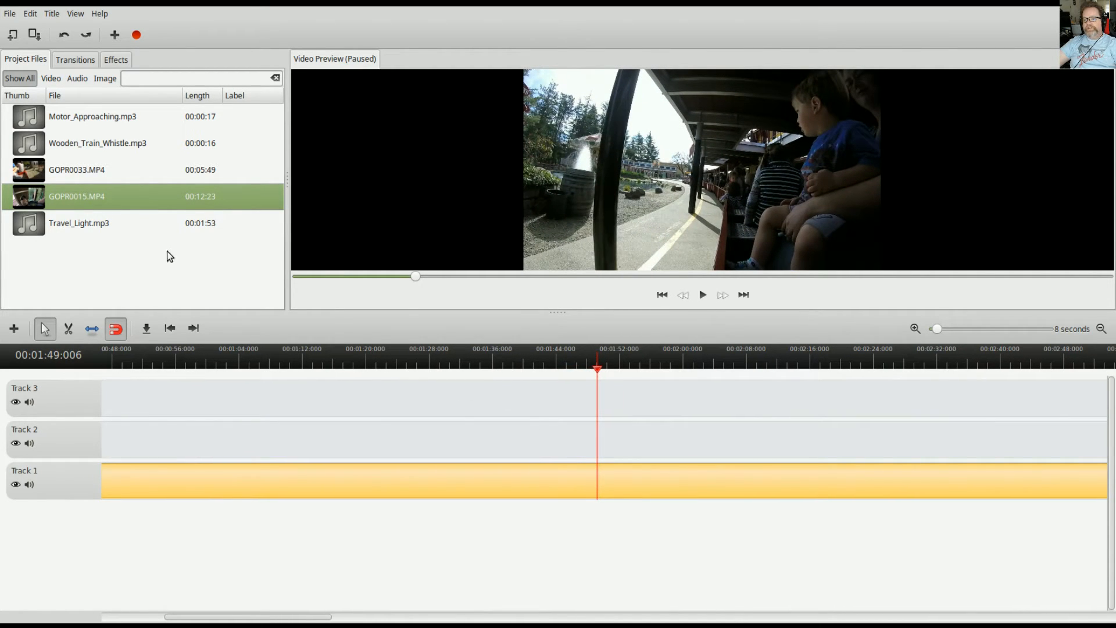
# Step: Split GOPR0015.MP4 close to the playhead at about 1:49 and delete the part before the cut
pyautogui.click(68, 329)
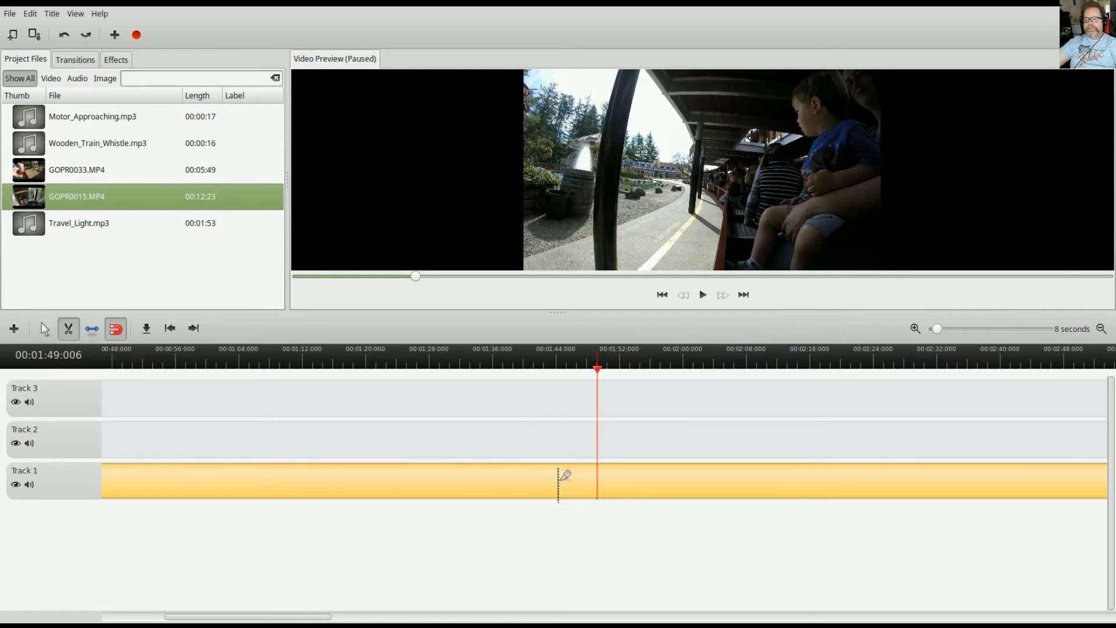
pyautogui.click(598, 483)
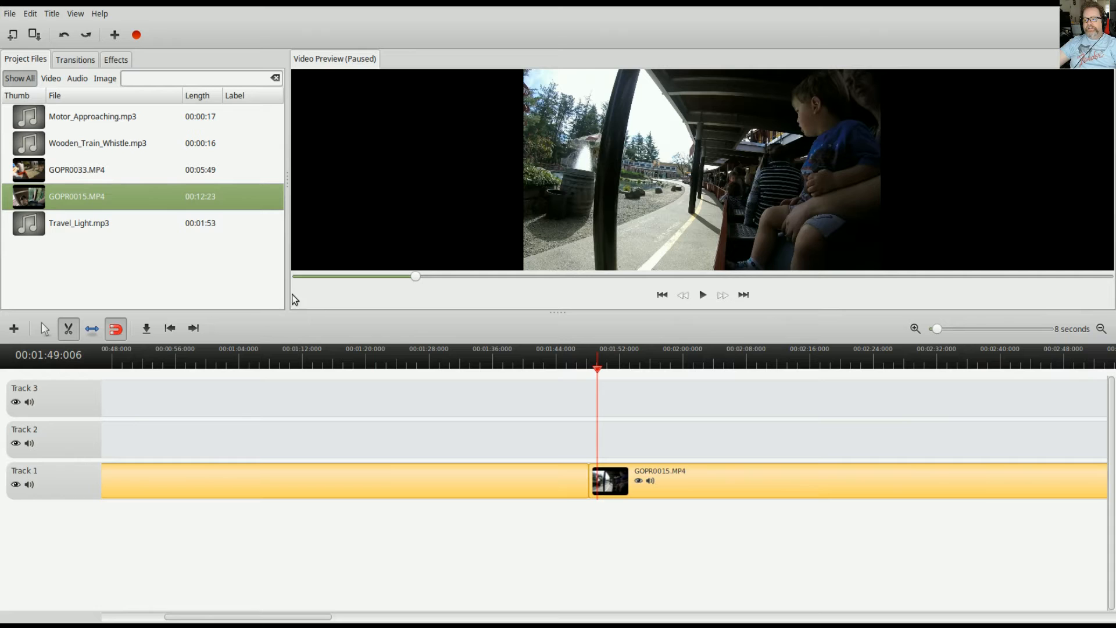
pyautogui.click(46, 330)
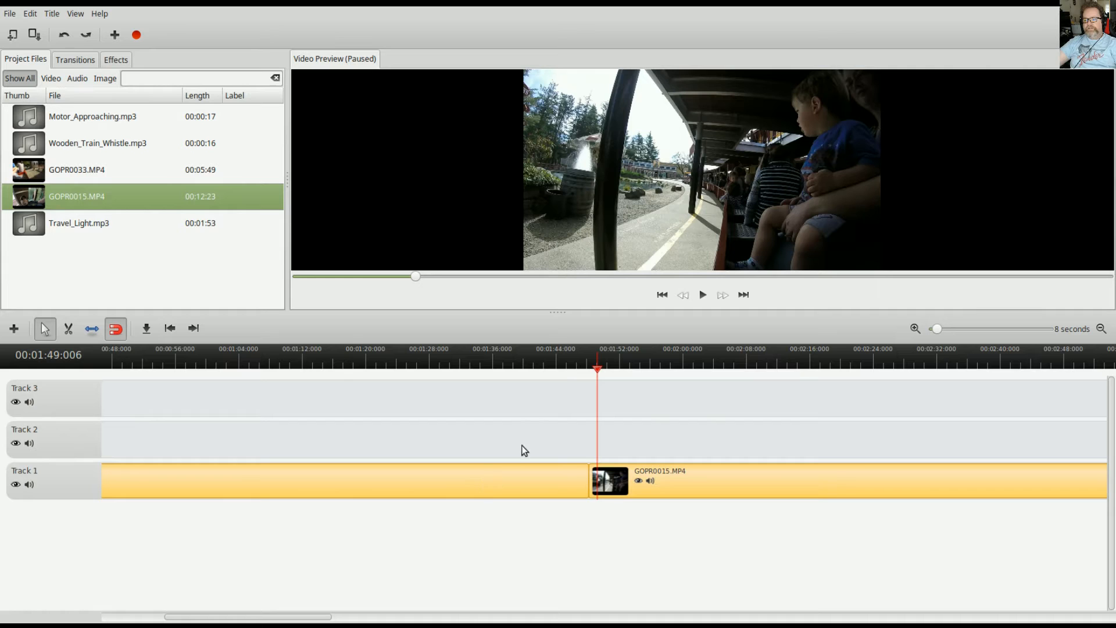
pyautogui.press('Delete')
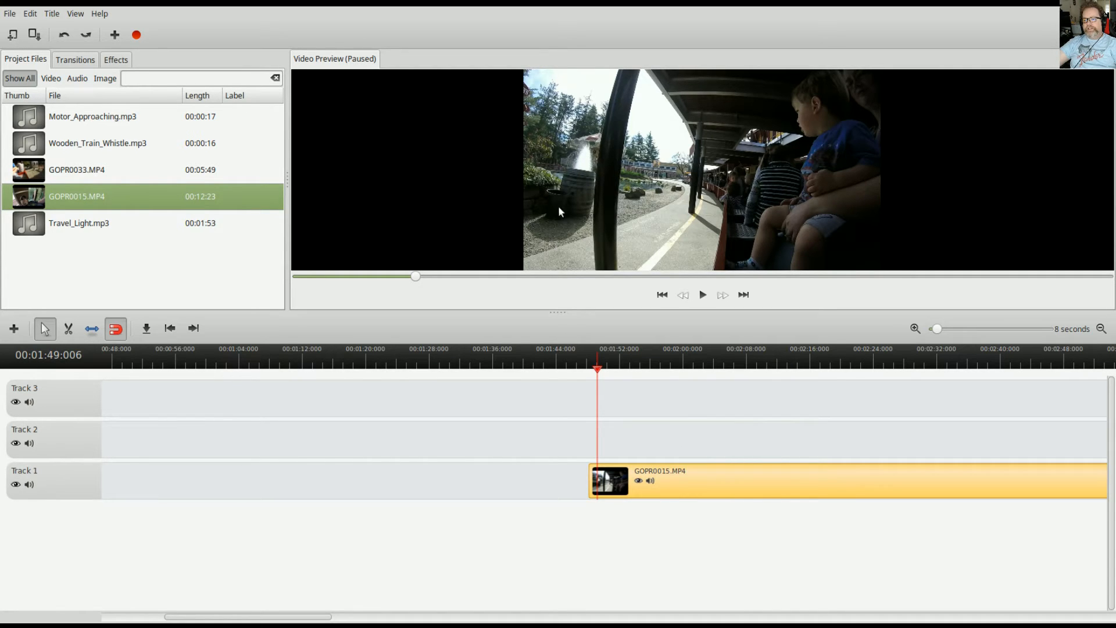
# Step: Return the playhead to zero and move the remaining GOPR0015.MP4 clip to the beginning of Track 1
pyautogui.press('Home')
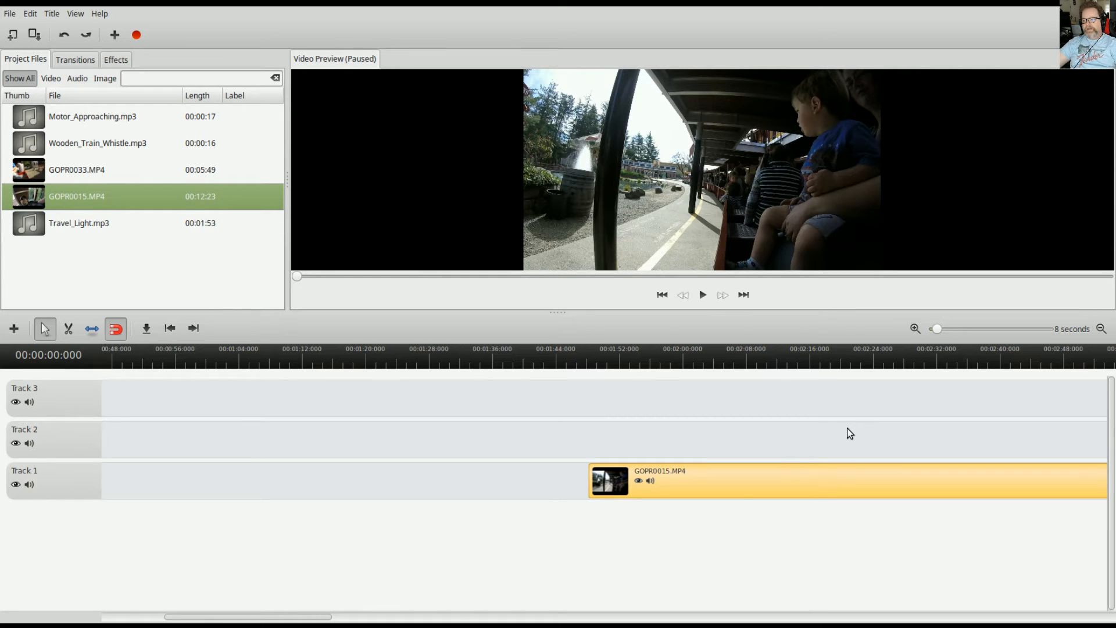
pyautogui.hotkey('ctrl', 'z')
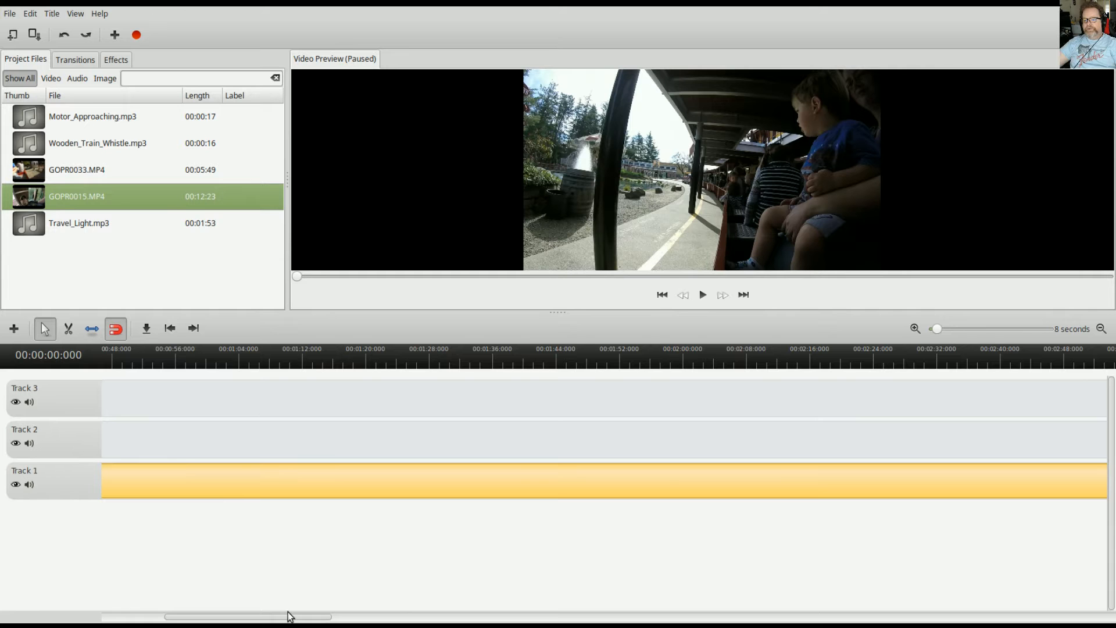
pyautogui.moveTo(288, 617); pyautogui.dragTo(224, 618)
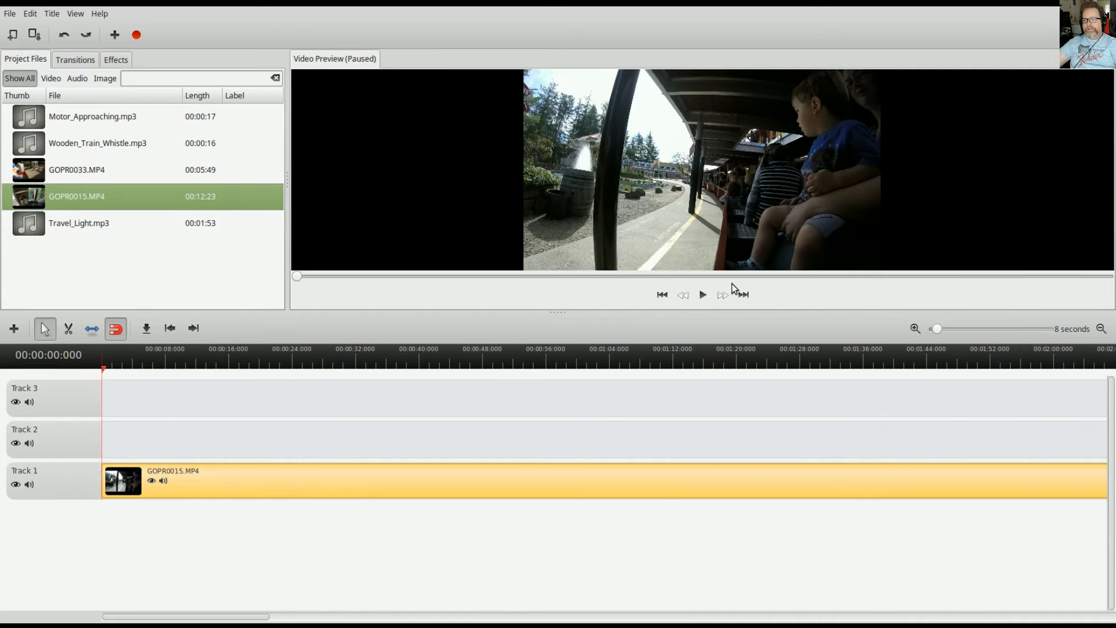
# Step: Play the first 15 seconds or so of the trimmed clip and check where it ends on the timeline
pyautogui.click(705, 296)
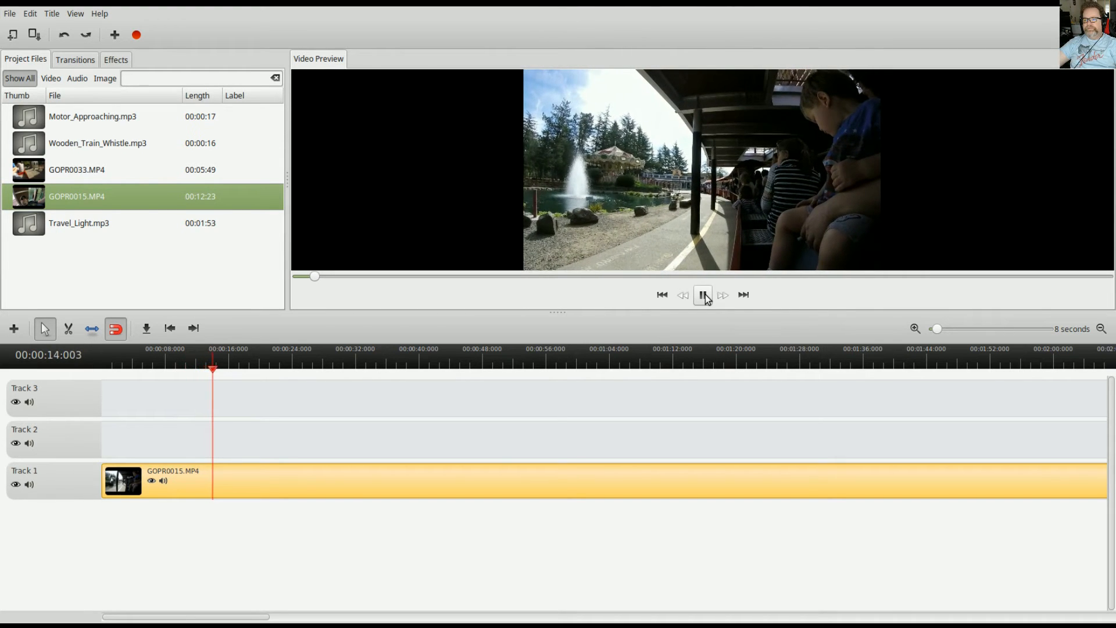
pyautogui.click(705, 295)
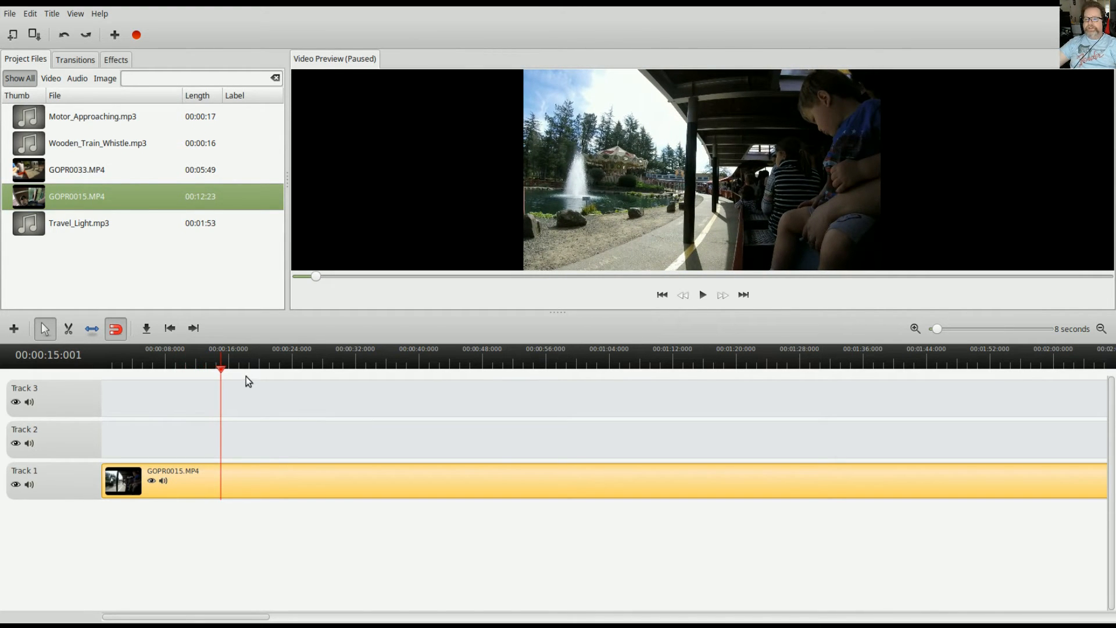
pyautogui.moveTo(226, 374); pyautogui.dragTo(56, 372)
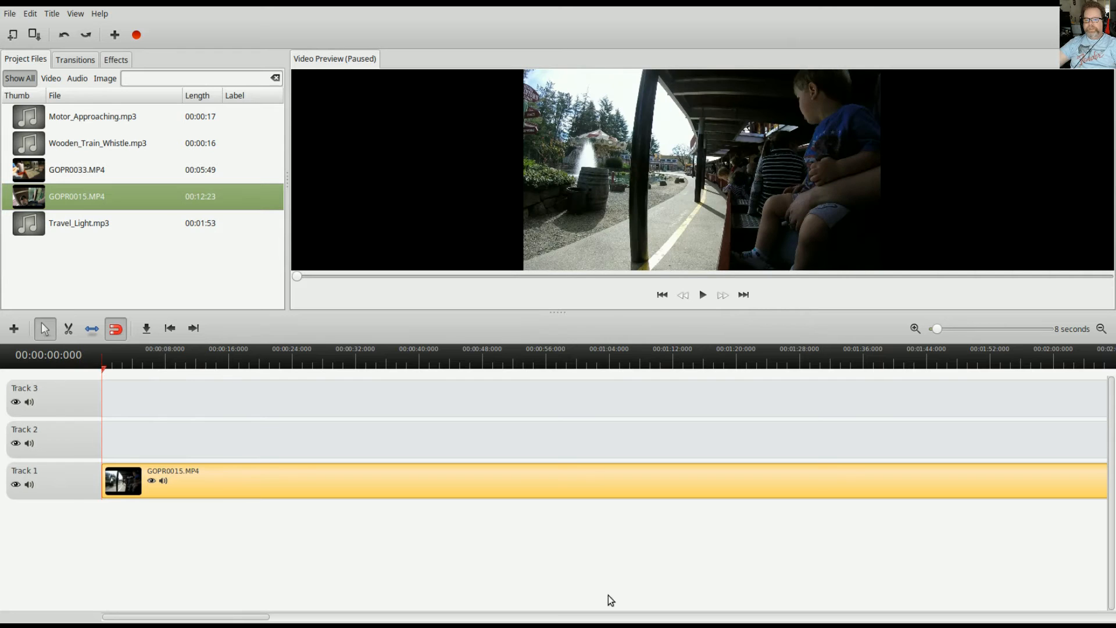
pyautogui.moveTo(243, 616); pyautogui.dragTo(1089, 609)
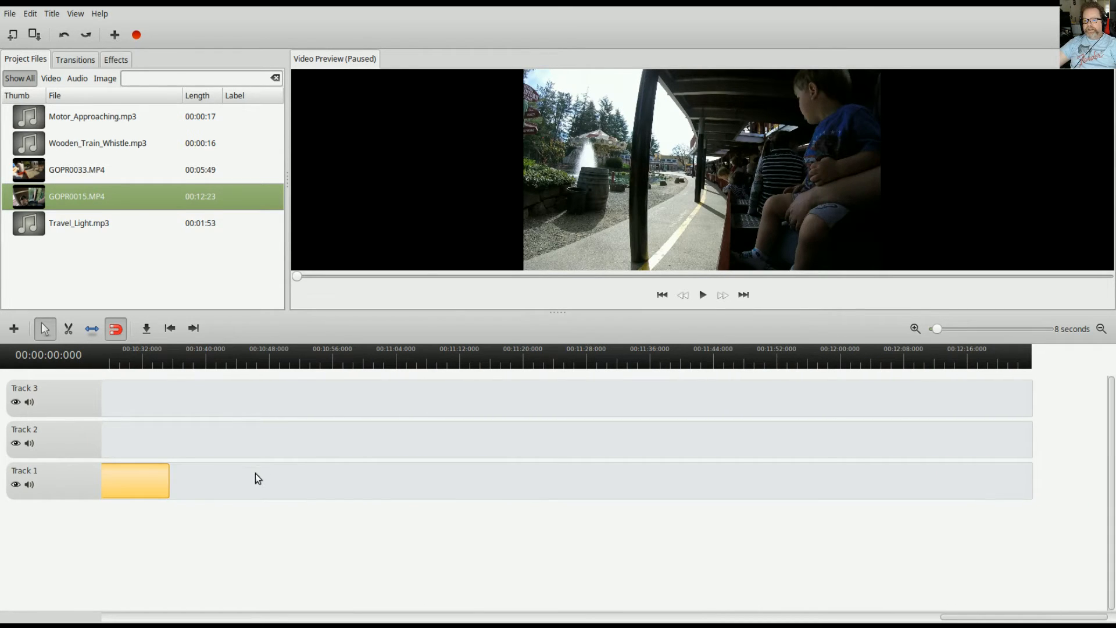
pyautogui.moveTo(947, 615); pyautogui.dragTo(125, 615)
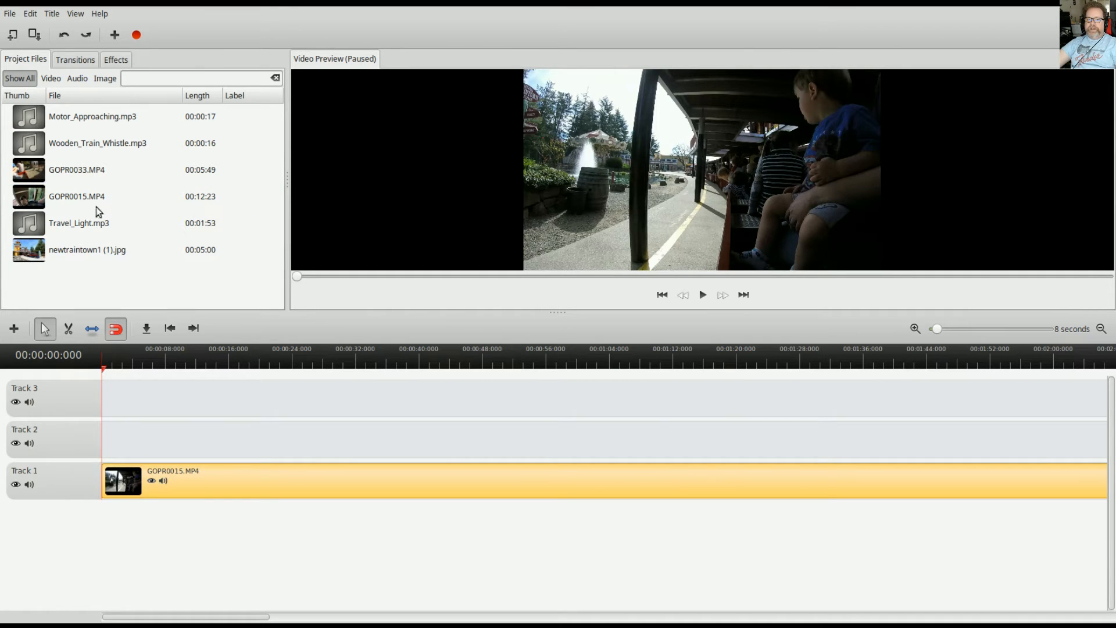
# Step: Place newtraintown1 (1).jpg at the start of Track 2 and shift GOPR0015.MP4 on Track 1 to begin where the image ends
pyautogui.moveTo(40, 255); pyautogui.dragTo(128, 440)
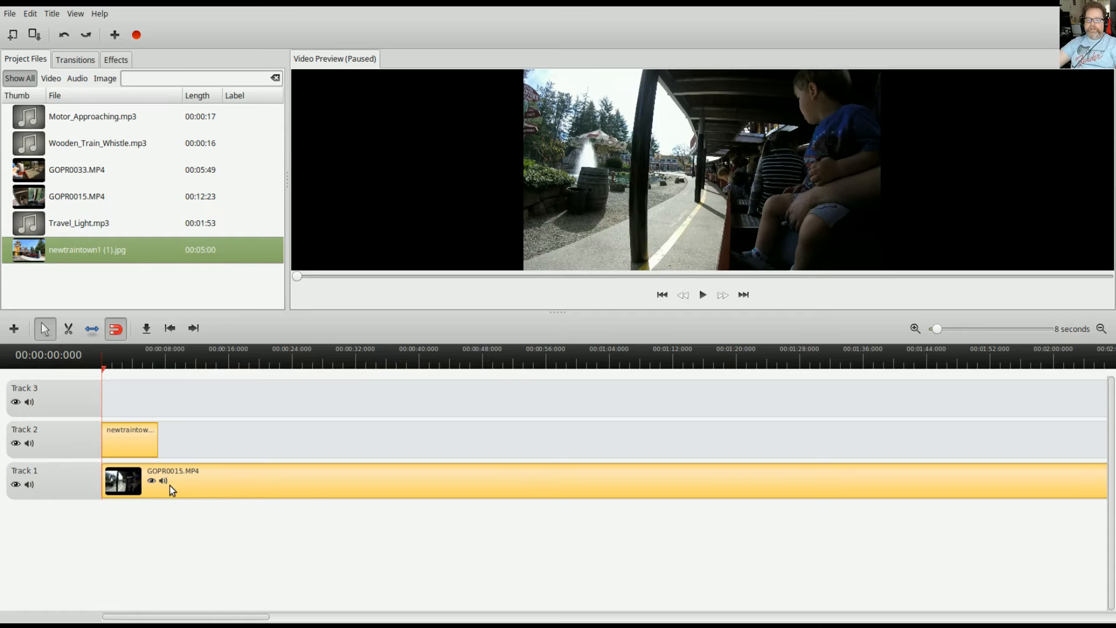
pyautogui.moveTo(172, 487); pyautogui.dragTo(227, 488)
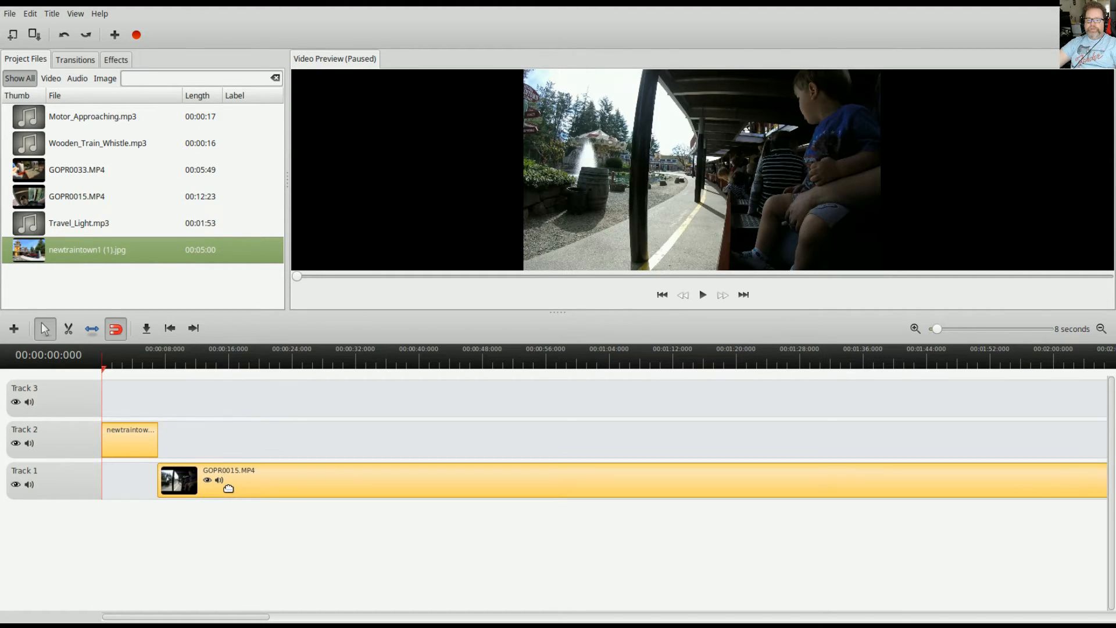
pyautogui.click(703, 295)
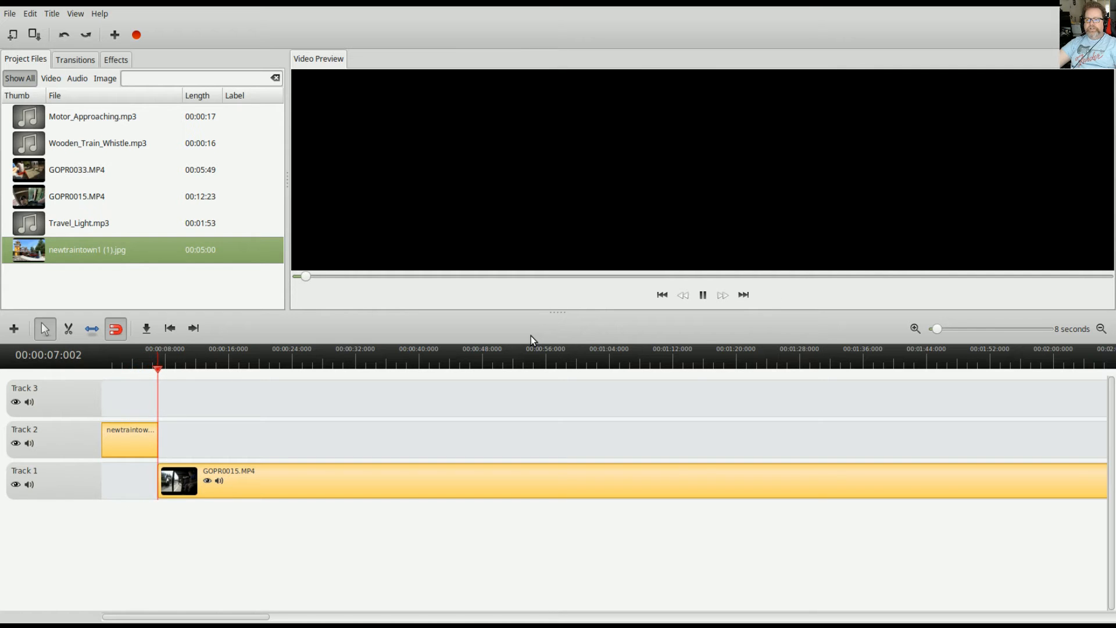
pyautogui.click(703, 295)
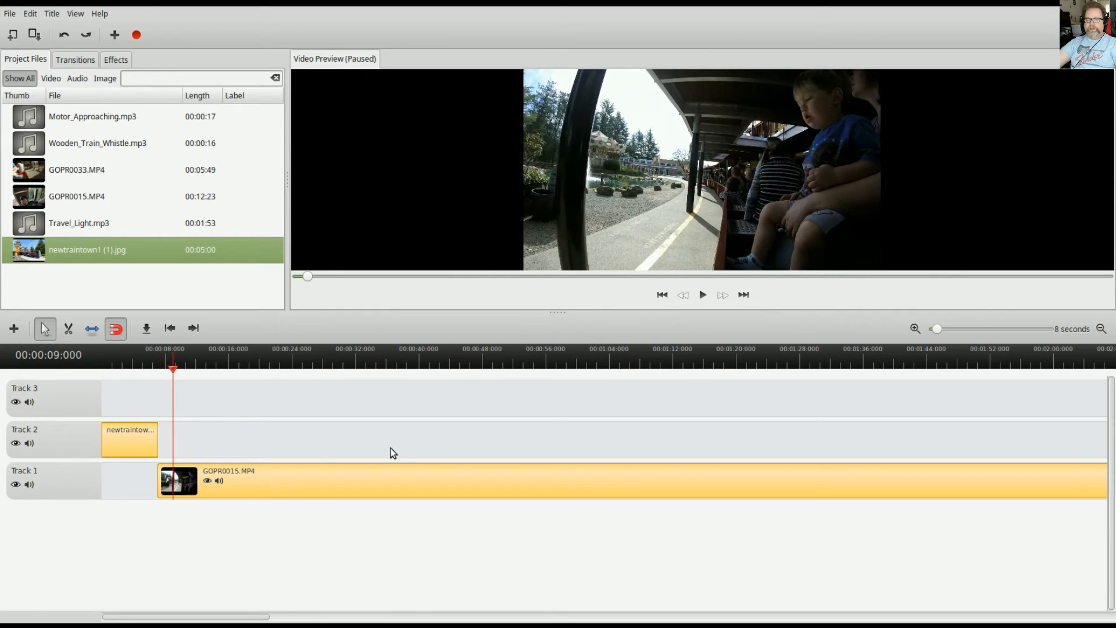
# Step: Nudge GOPR0015.MP4 slightly earlier so it overlaps the end of the image, and preview the join from the start
pyautogui.moveTo(289, 484); pyautogui.dragTo(288, 483)
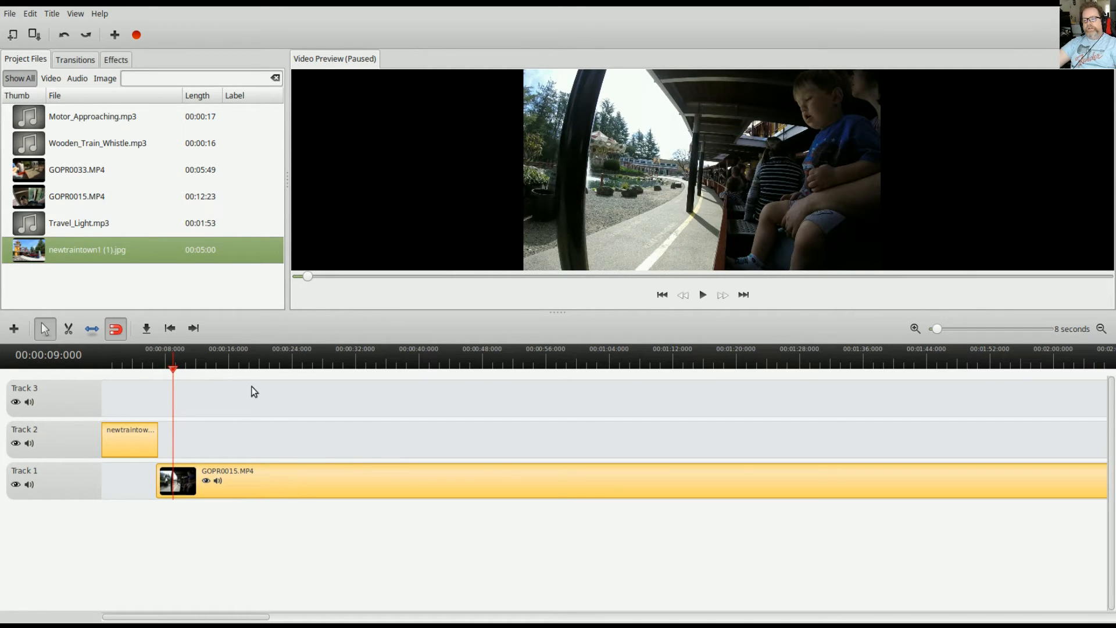
pyautogui.click(99, 372)
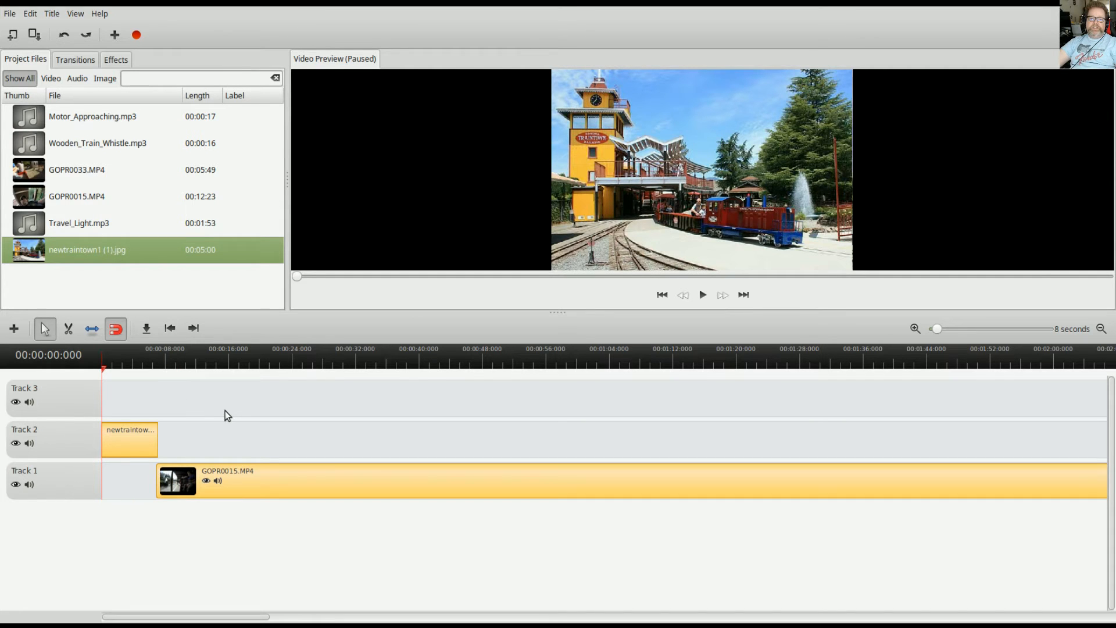
pyautogui.click(79, 61)
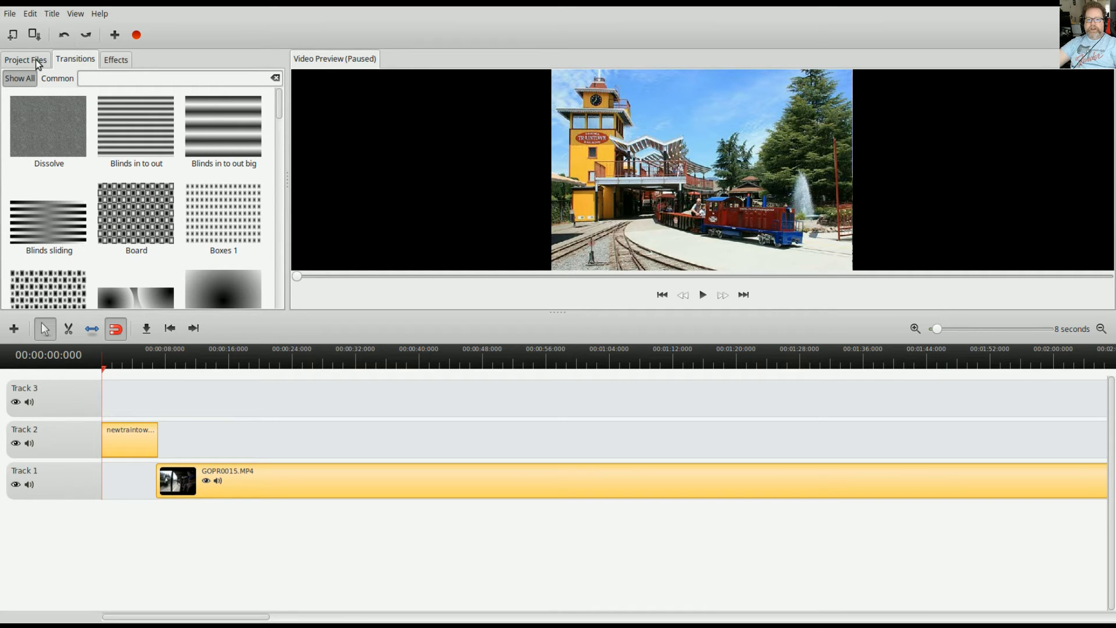
pyautogui.click(36, 59)
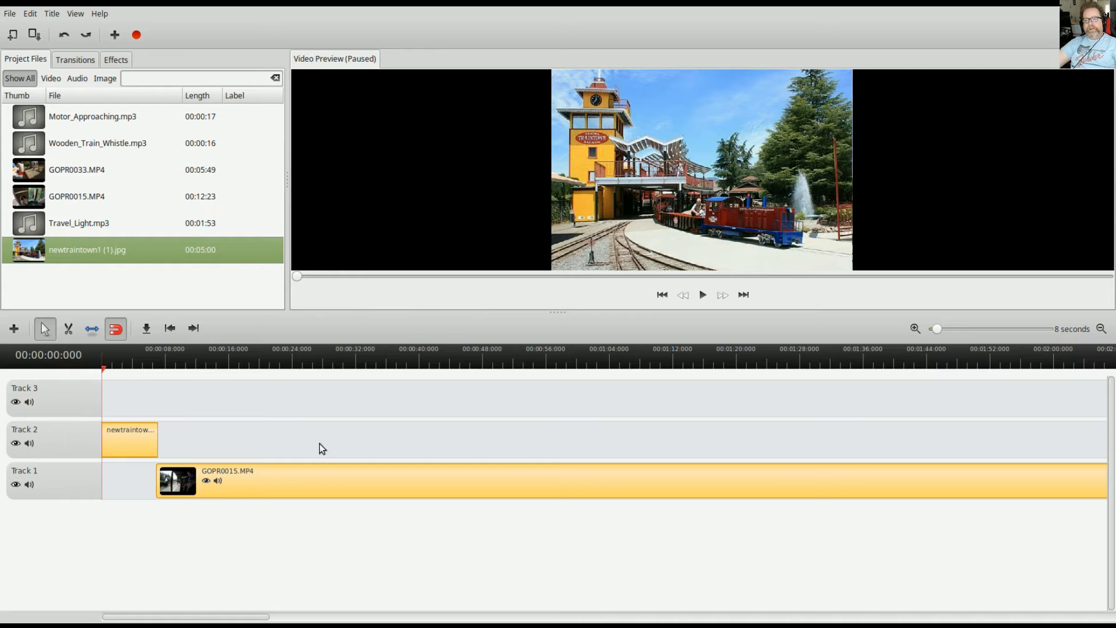
pyautogui.moveTo(300, 479); pyautogui.dragTo(298, 481)
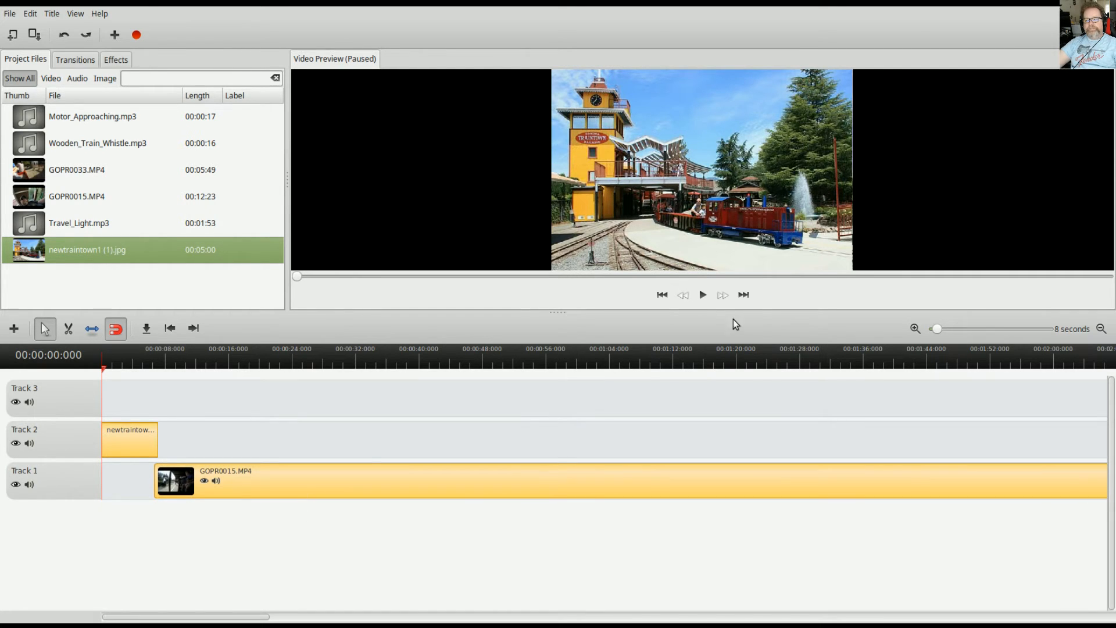
pyautogui.click(705, 301)
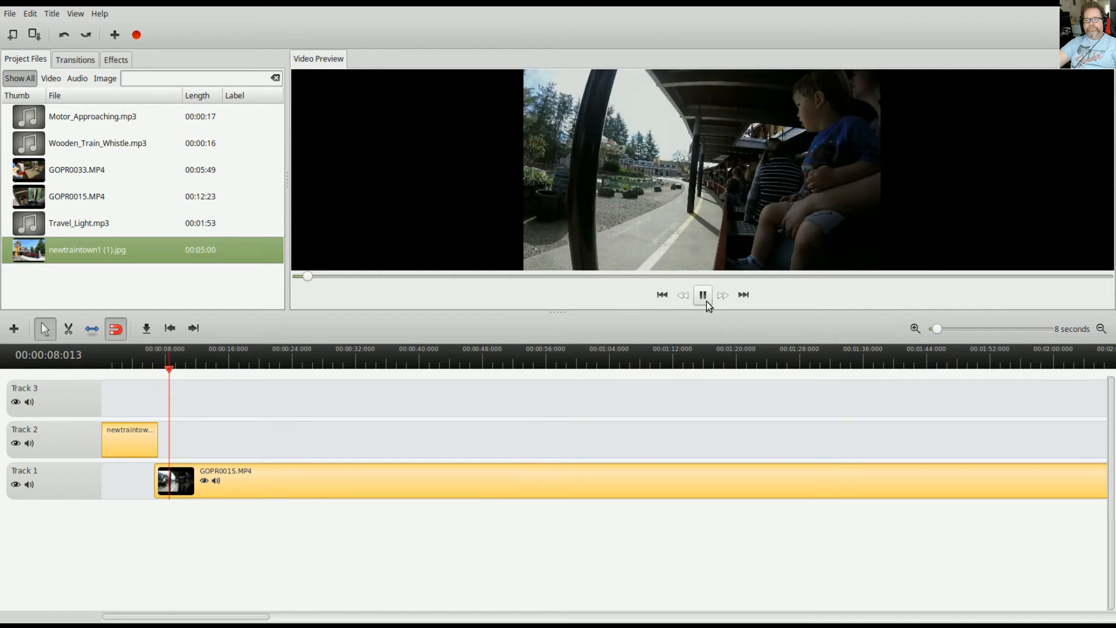
pyautogui.click(706, 301)
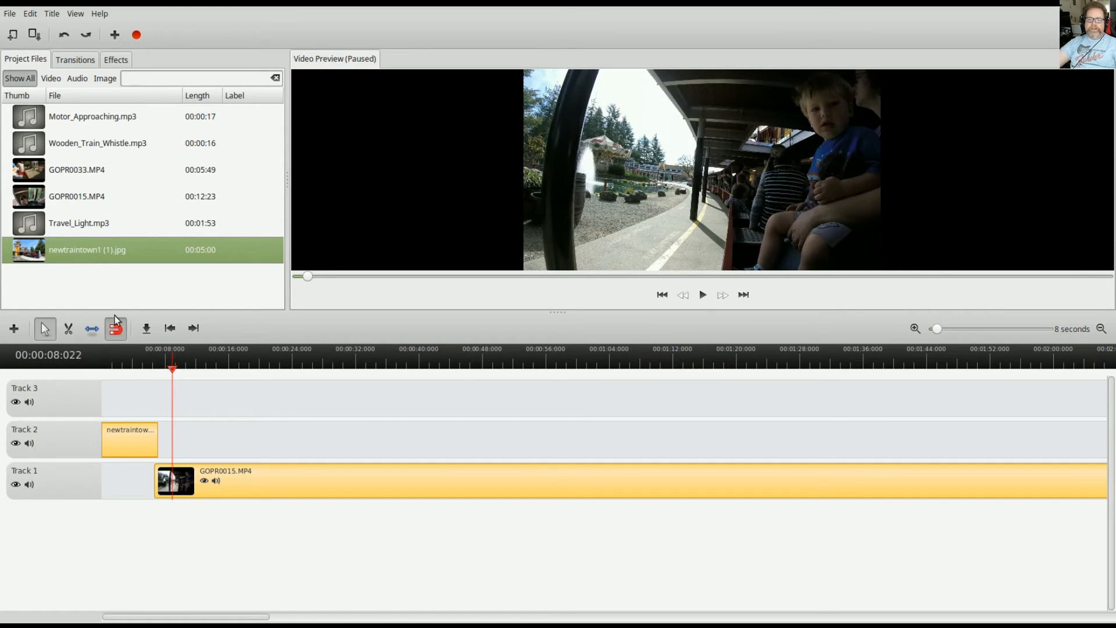
pyautogui.moveTo(173, 365); pyautogui.dragTo(74, 372)
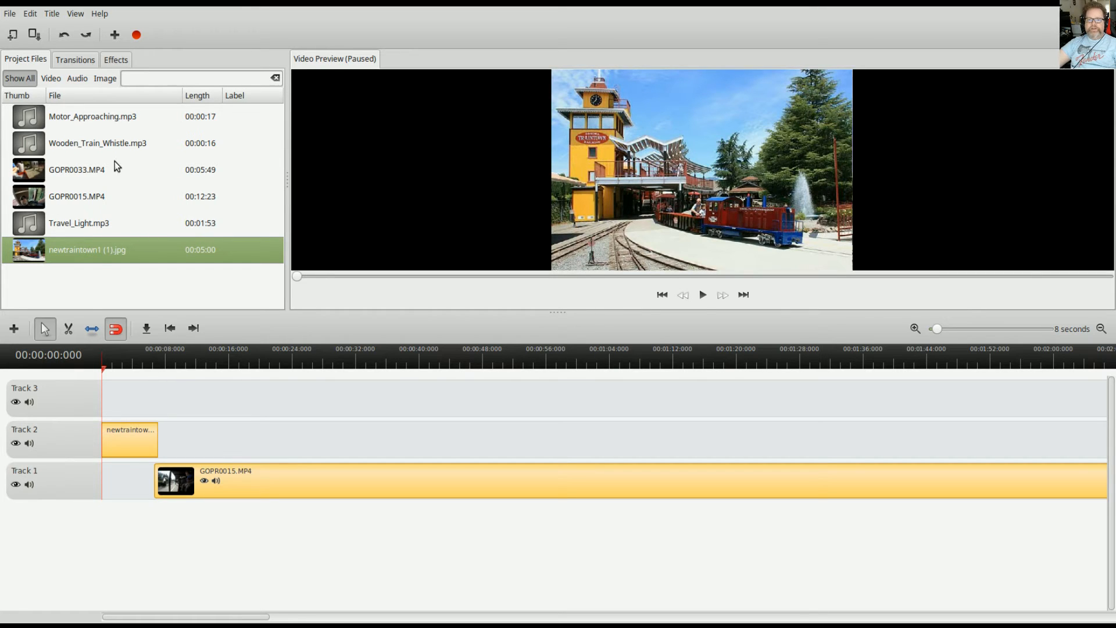
# Step: Place Wooden_Train_Whistle.mp3 at the start of Track 3 and preview it up to where GOPR0015.MP4 begins
pyautogui.moveTo(27, 145); pyautogui.dragTo(129, 400)
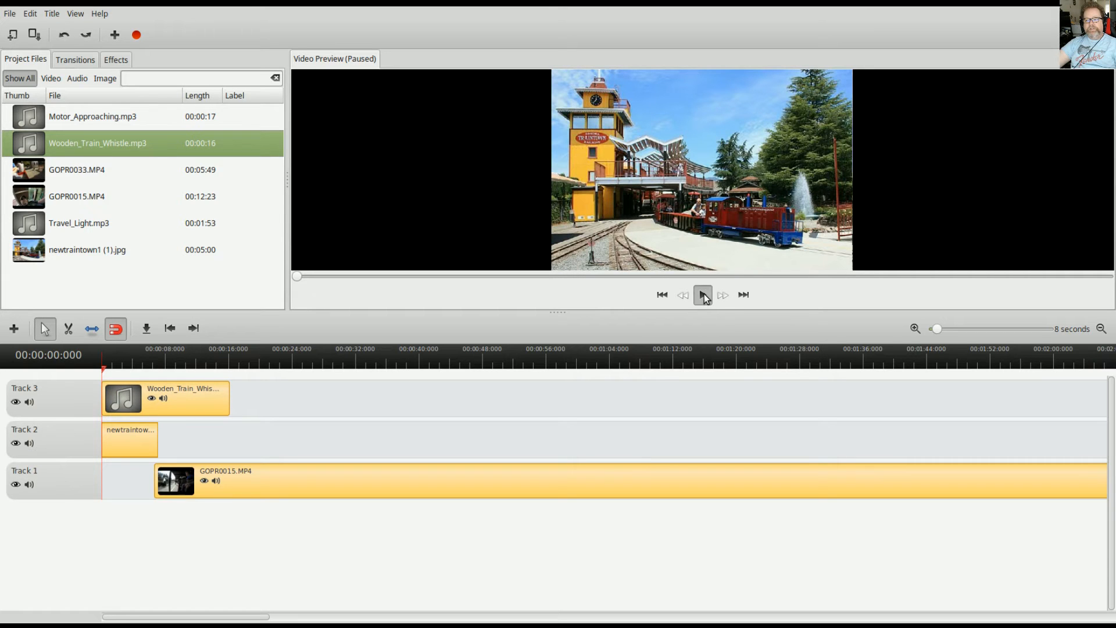
pyautogui.click(704, 294)
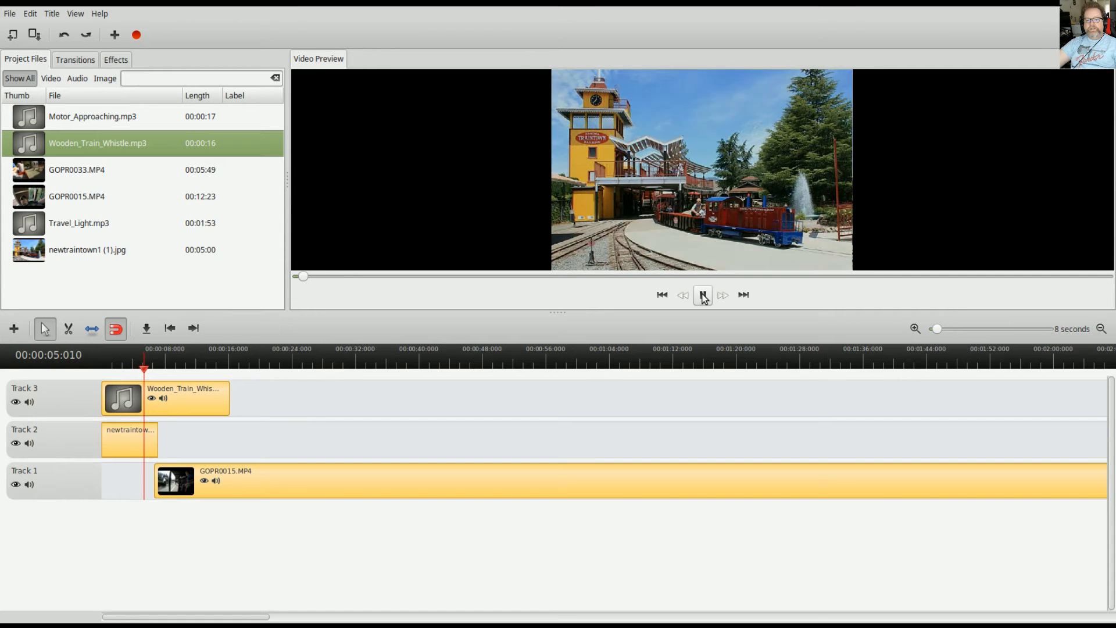
pyautogui.click(703, 295)
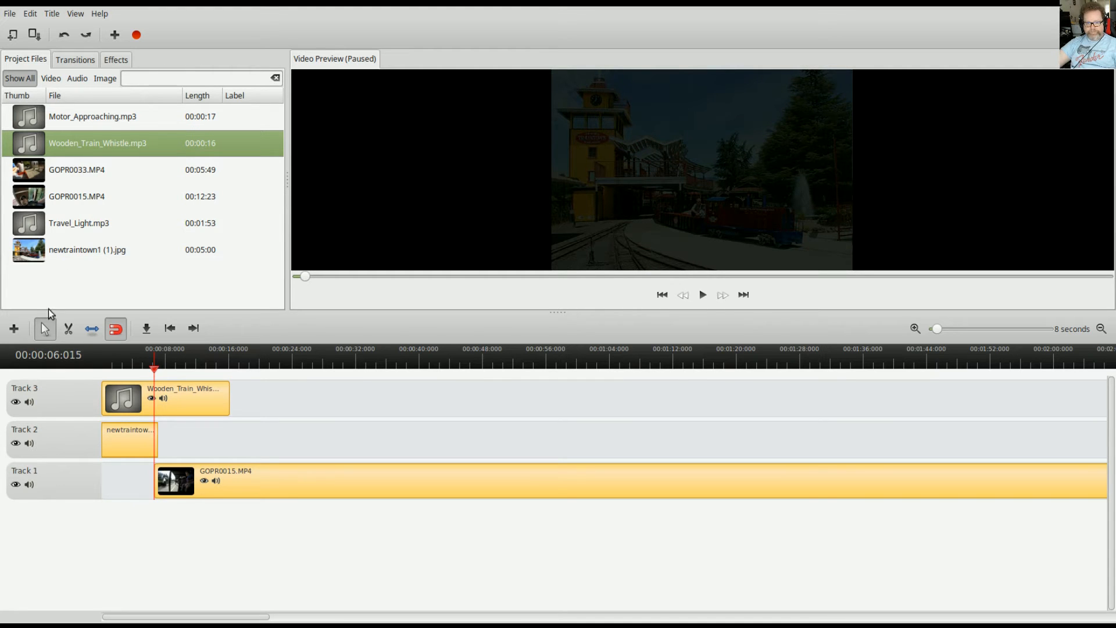
# Step: Split the train whistle clip on Track 3 at the playhead and delete the part after the cut
pyautogui.click(68, 328)
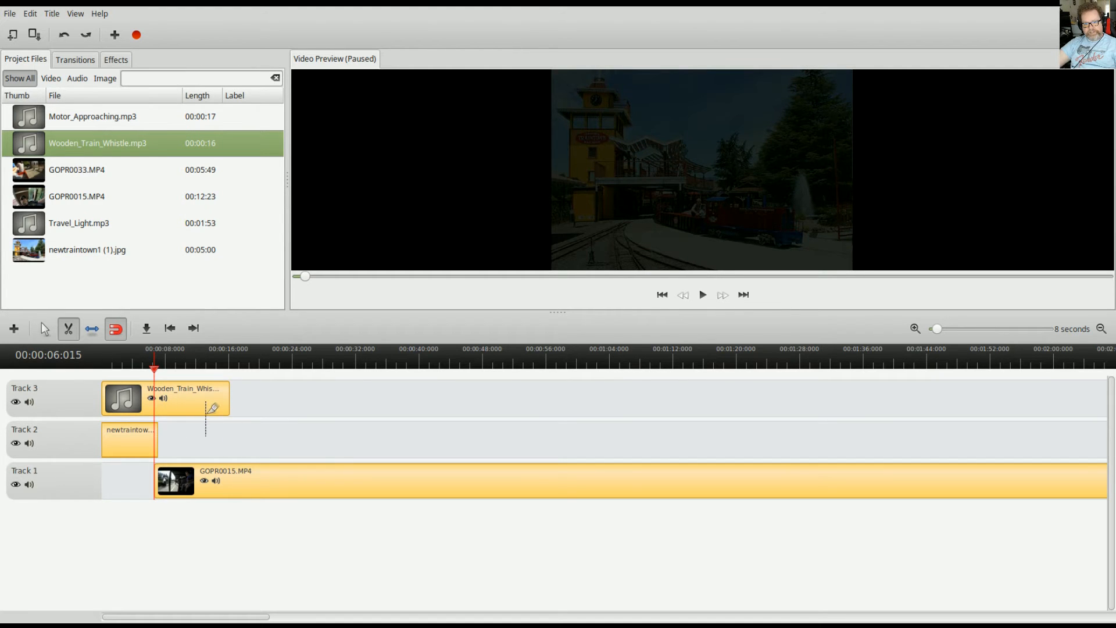
pyautogui.click(158, 390)
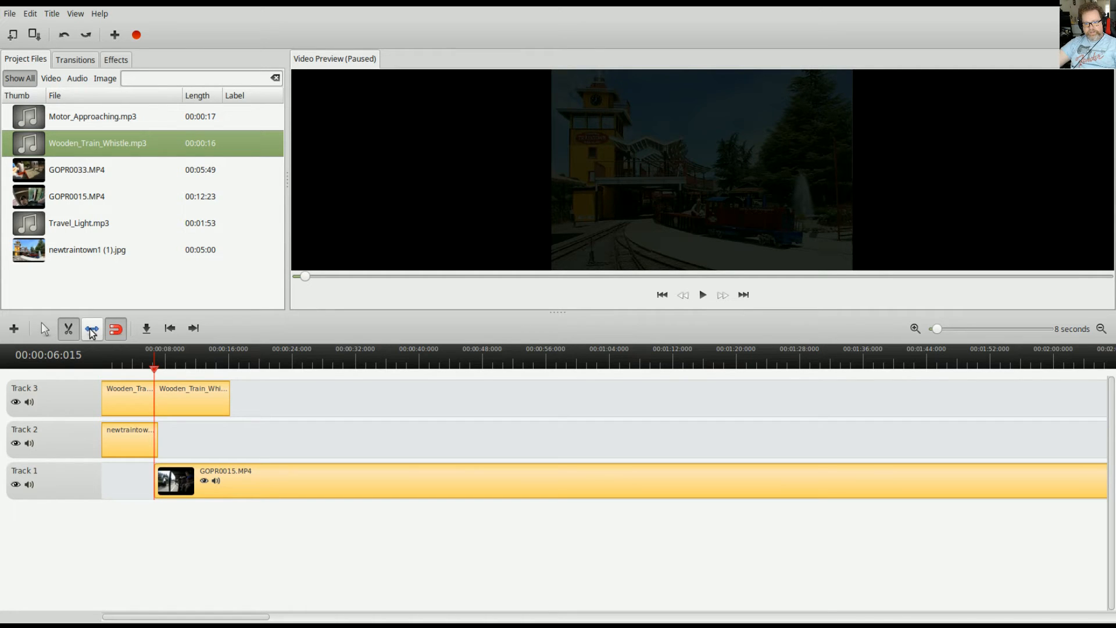
pyautogui.click(45, 329)
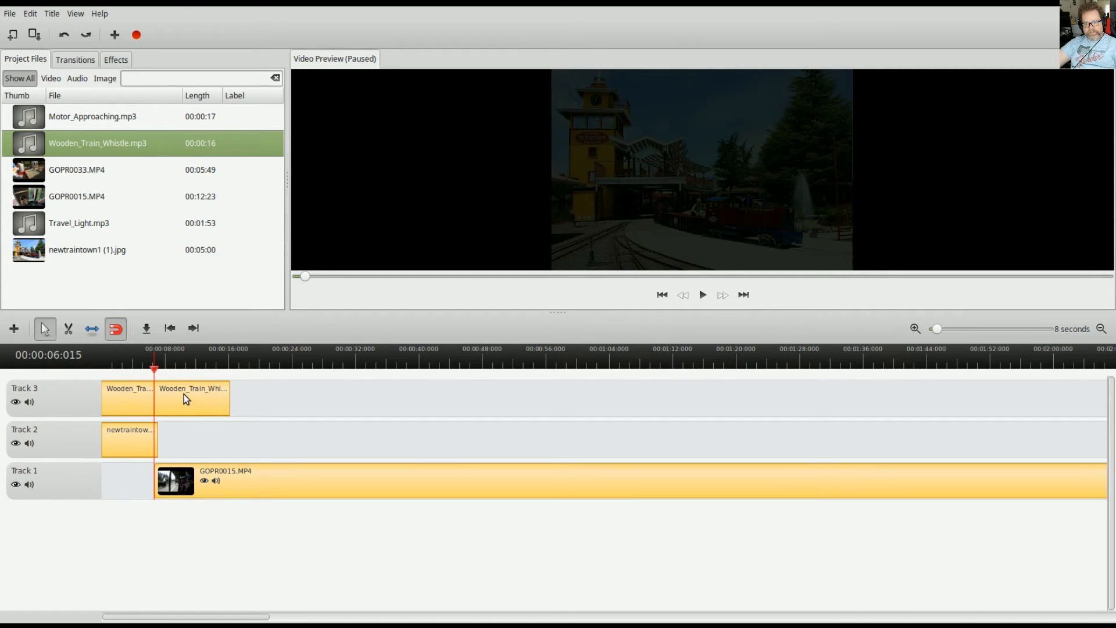
pyautogui.press('Delete')
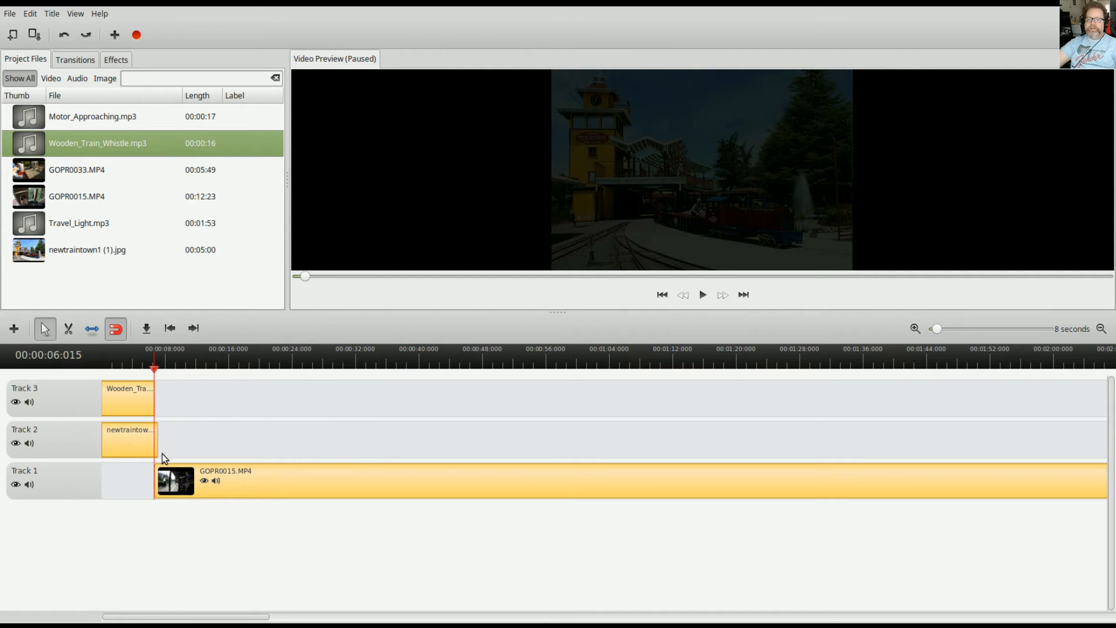
# Step: Shift GOPR0015.MP4 later on Track 1 and place Travel_Light.mp3 on Track 3 directly after the whistle clip
pyautogui.moveTo(270, 492); pyautogui.dragTo(317, 483)
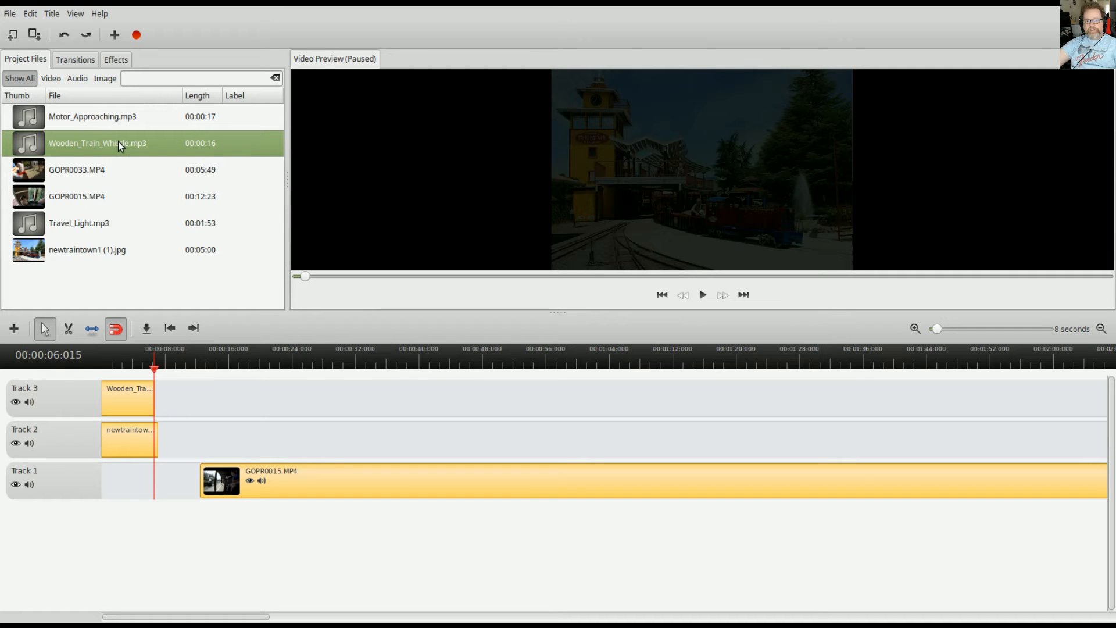
pyautogui.click(54, 221)
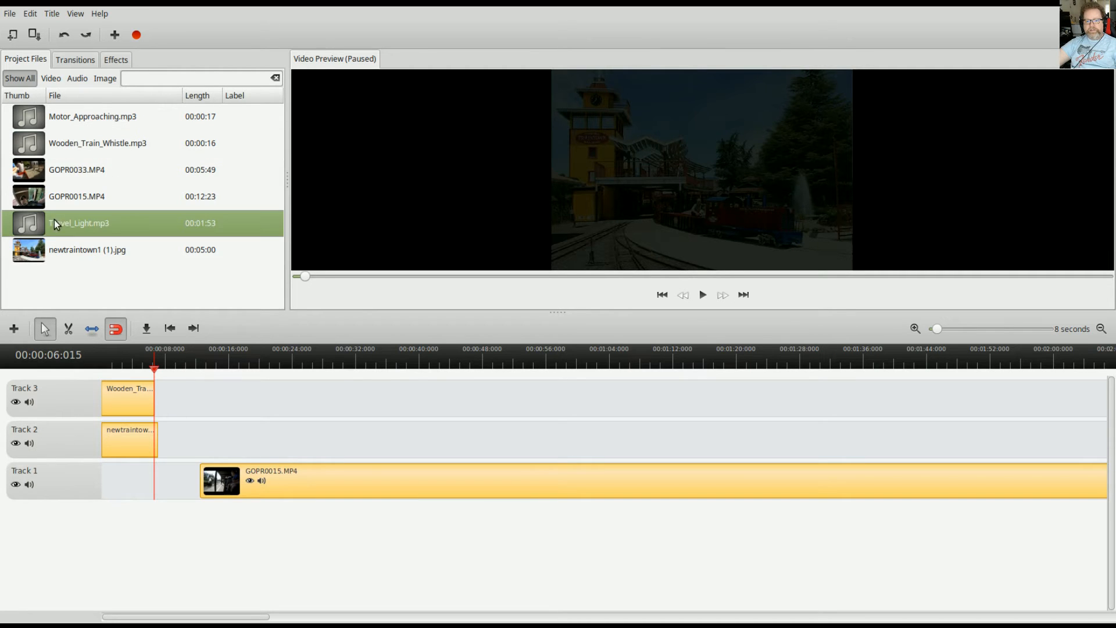
pyautogui.moveTo(40, 226); pyautogui.dragTo(181, 400)
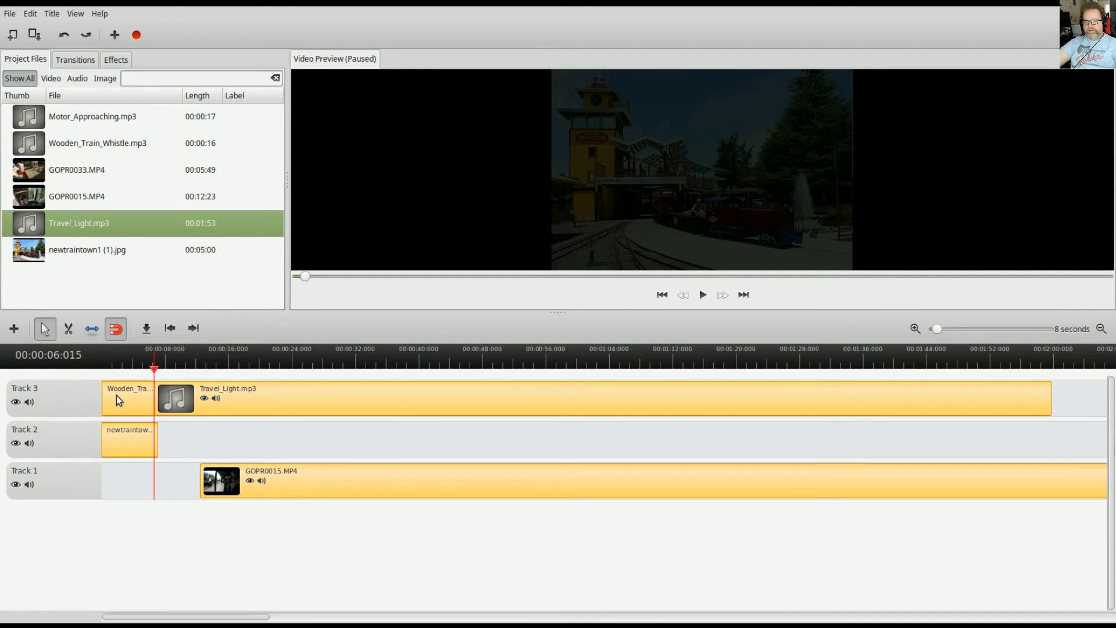
# Step: Preview the opening from the start and move GOPR0015.MP4 back to begin where the opening image ends
pyautogui.moveTo(156, 371); pyautogui.dragTo(104, 368)
pyautogui.click(704, 295)
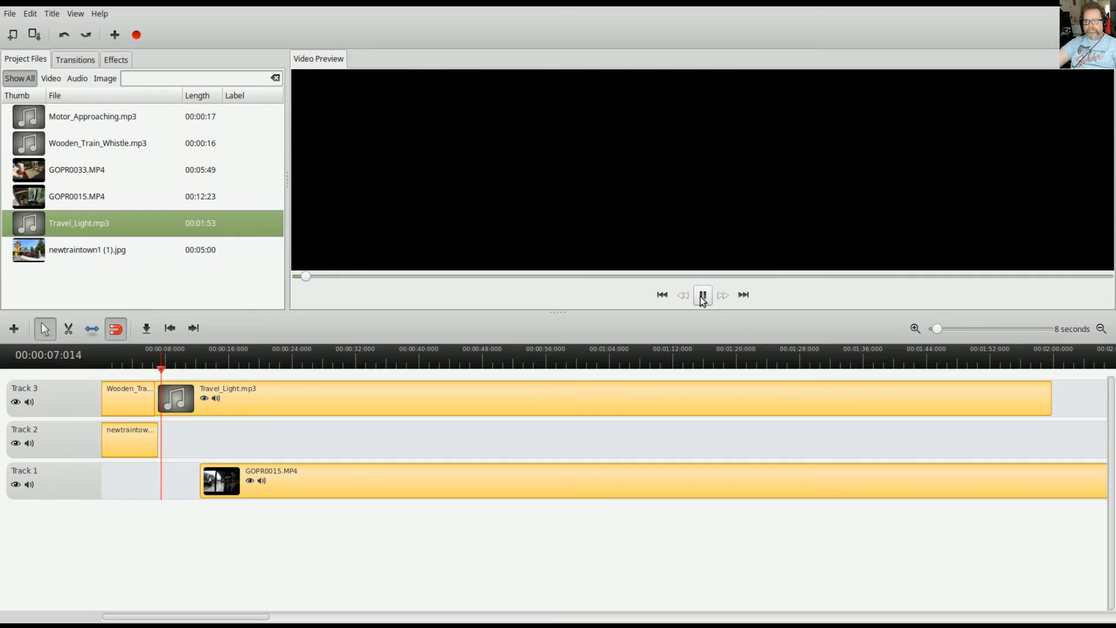
pyautogui.click(703, 296)
pyautogui.moveTo(355, 477); pyautogui.dragTo(311, 476)
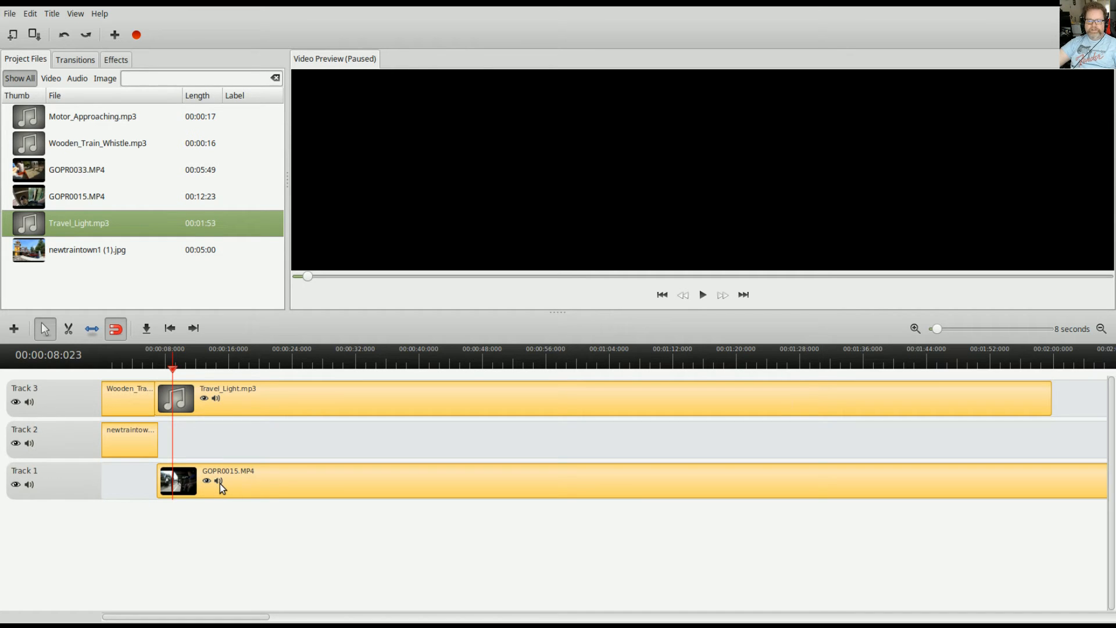
# Step: Mute the GOPR0015.MP4 clip's audio on Track 1 and preview the transition from the whistle to the music
pyautogui.moveTo(166, 372); pyautogui.dragTo(119, 369)
pyautogui.click(705, 296)
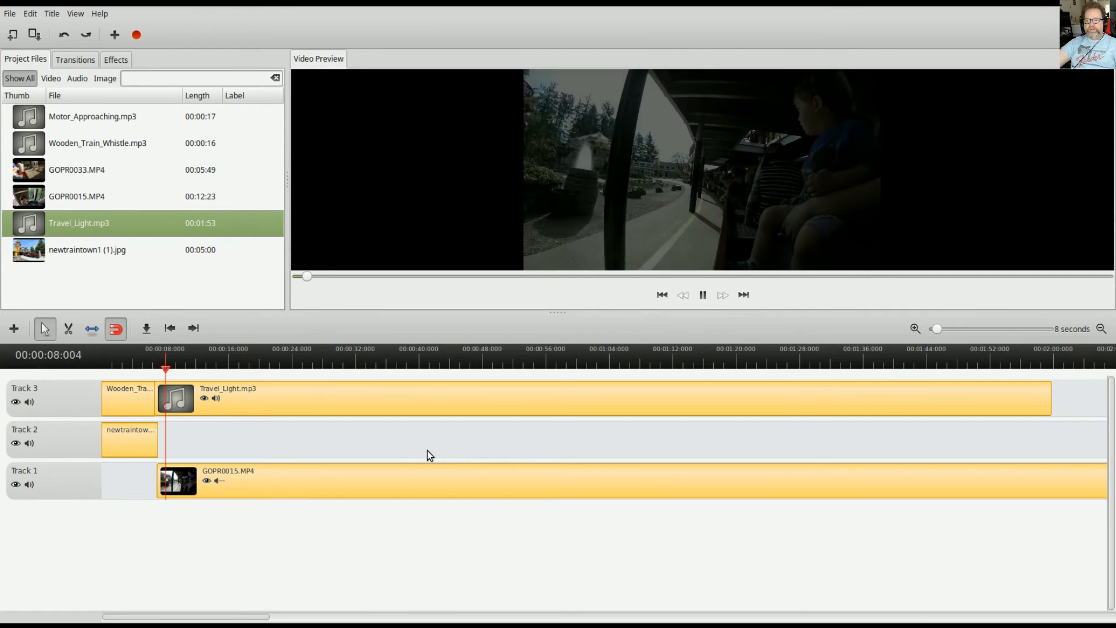
pyautogui.click(697, 300)
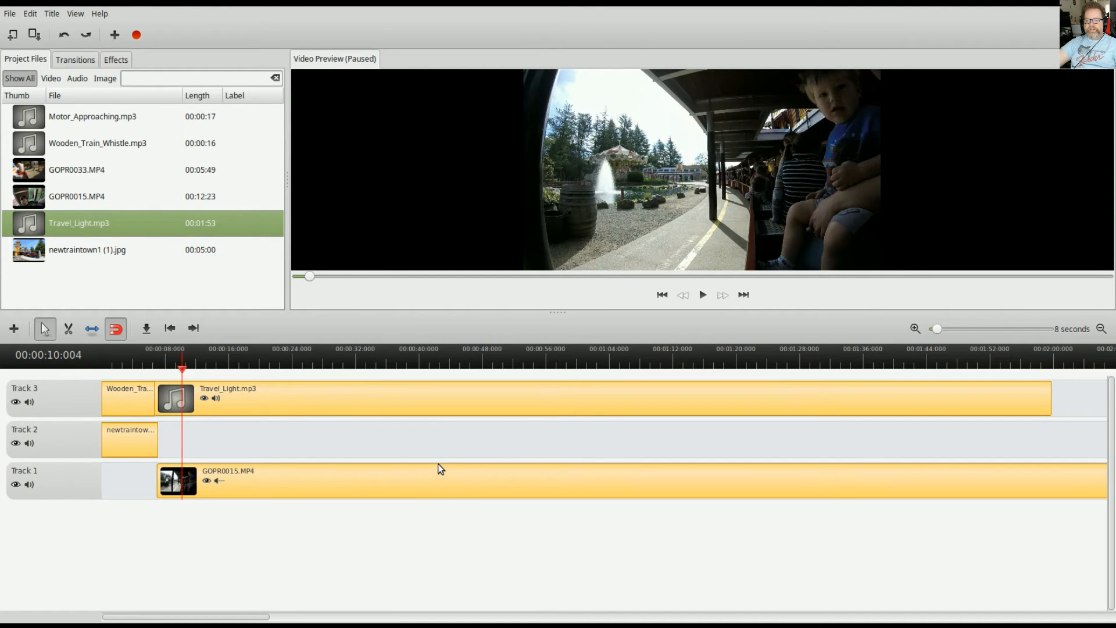
pyautogui.click(129, 367)
pyautogui.click(703, 294)
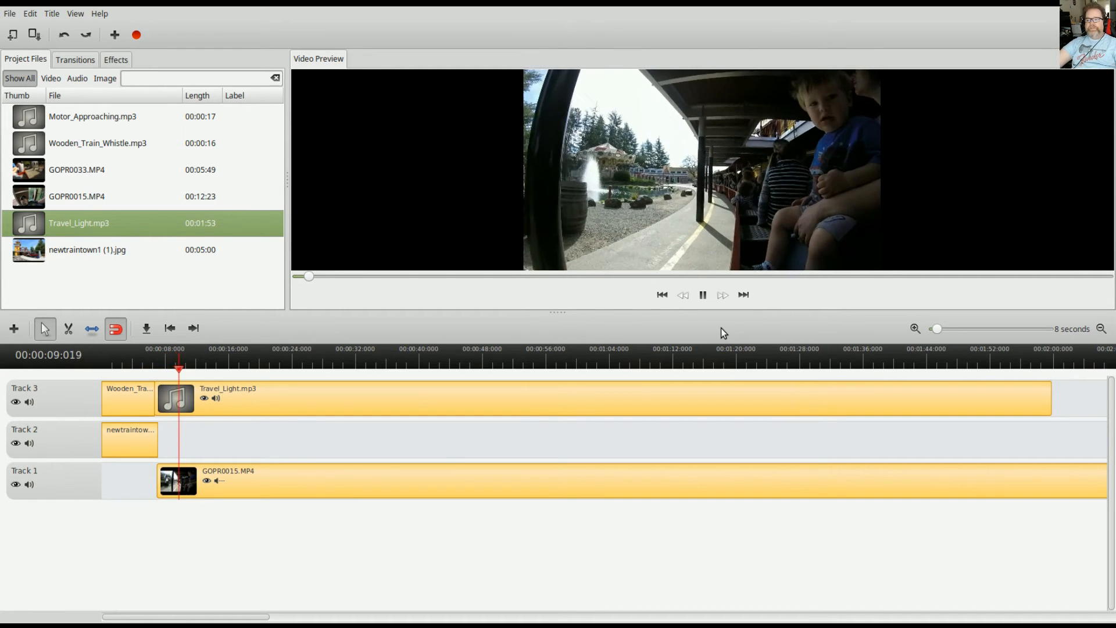
pyautogui.click(703, 295)
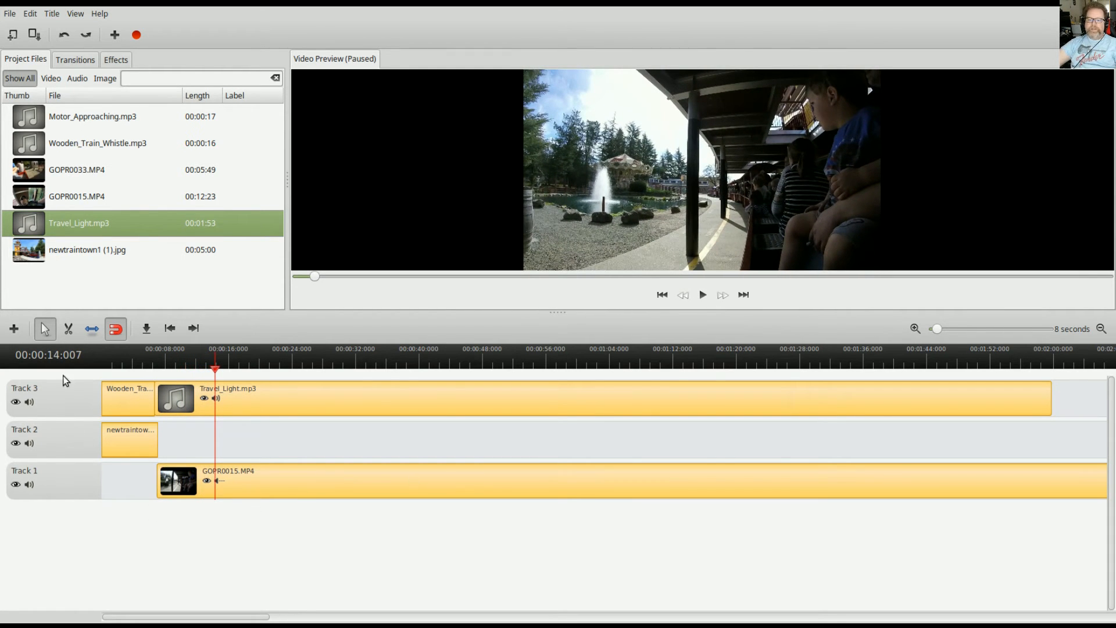
# Step: Add a fourth track, place the "Sonoma Train Town 2/12/2016" title Title.svg at its start, and preview the opening
pyautogui.click(14, 328)
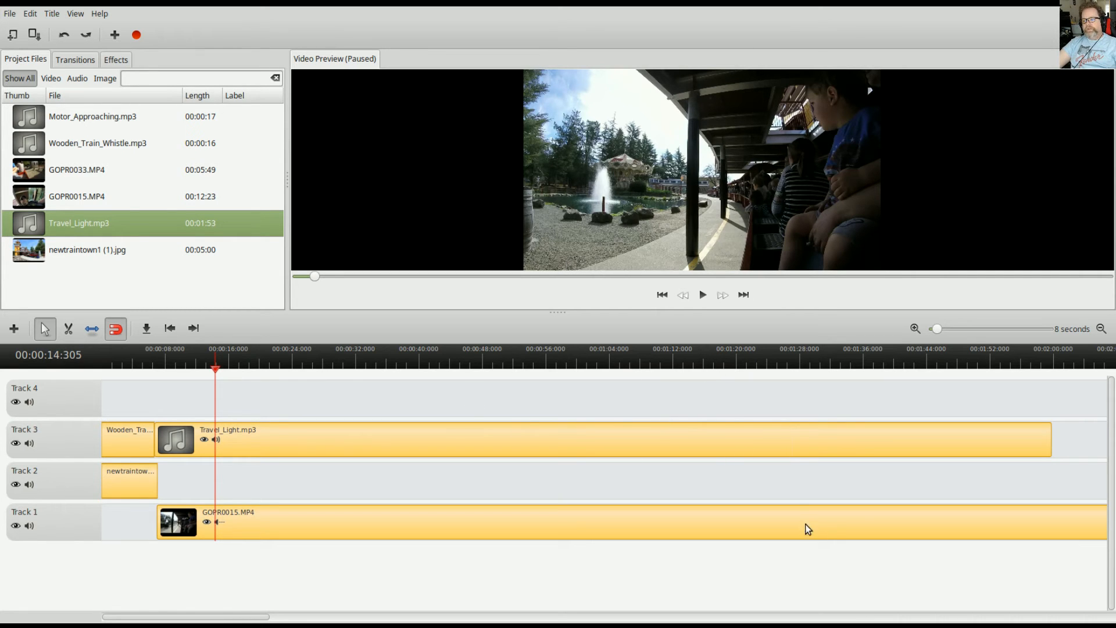
pyautogui.moveTo(36, 289); pyautogui.dragTo(125, 402)
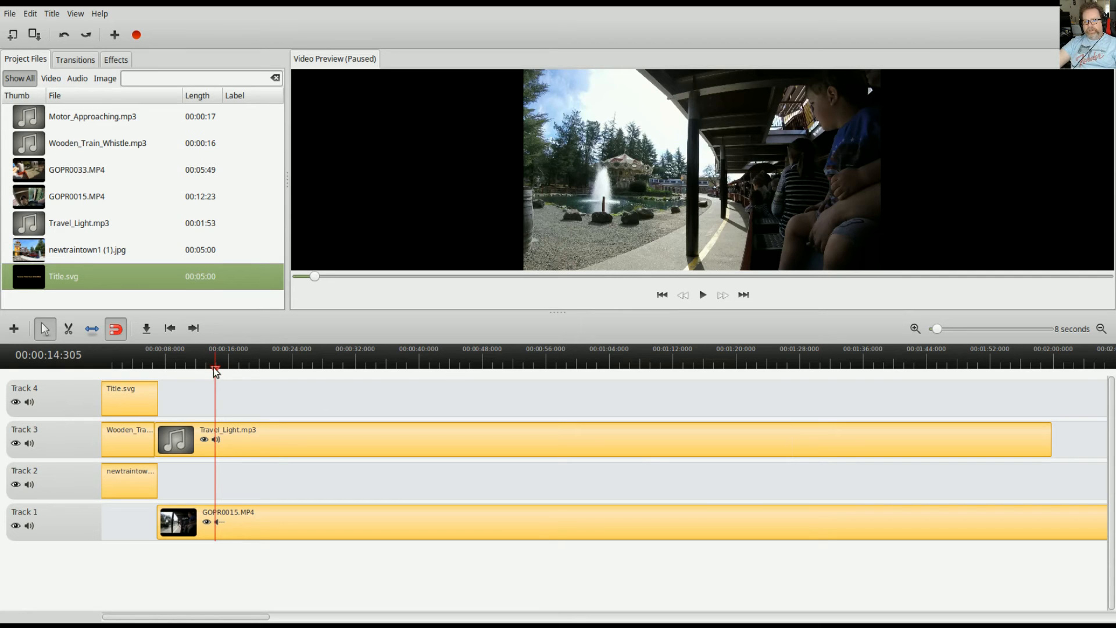
pyautogui.moveTo(132, 371); pyautogui.dragTo(103, 366)
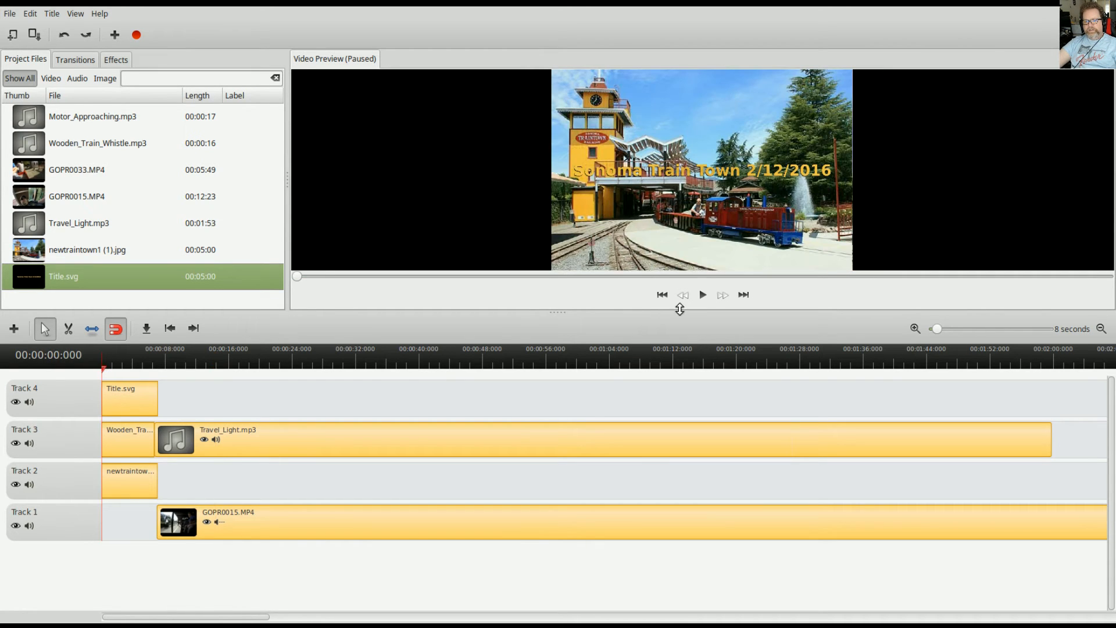
pyautogui.click(702, 296)
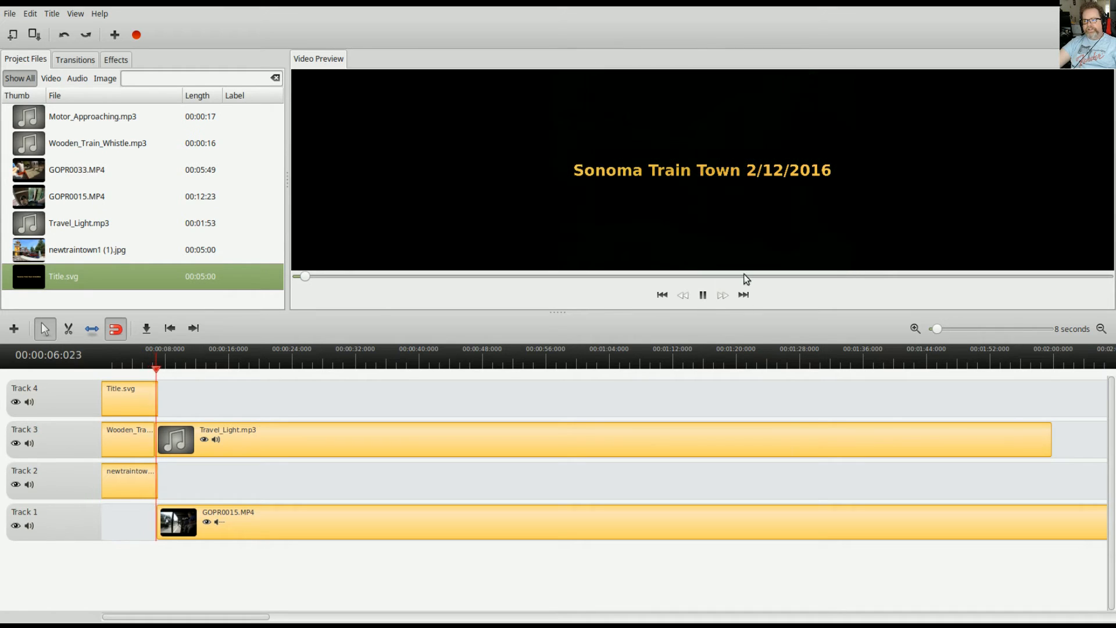
pyautogui.click(703, 295)
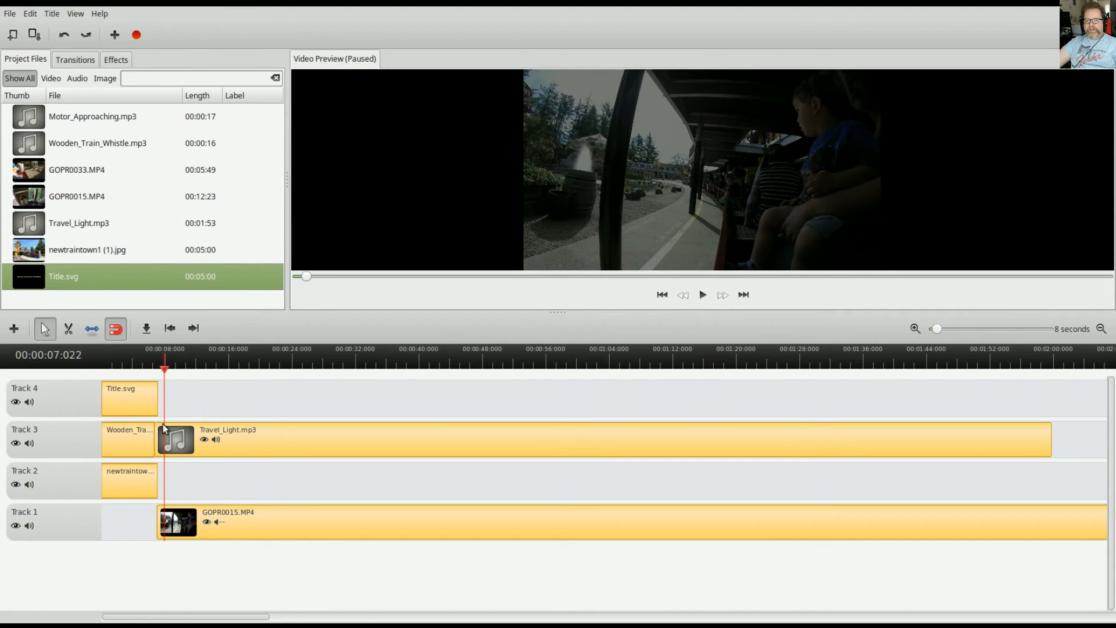
# Step: Check the title's colour at the first frames of the timeline and play the opening into the train footage
pyautogui.click(213, 521)
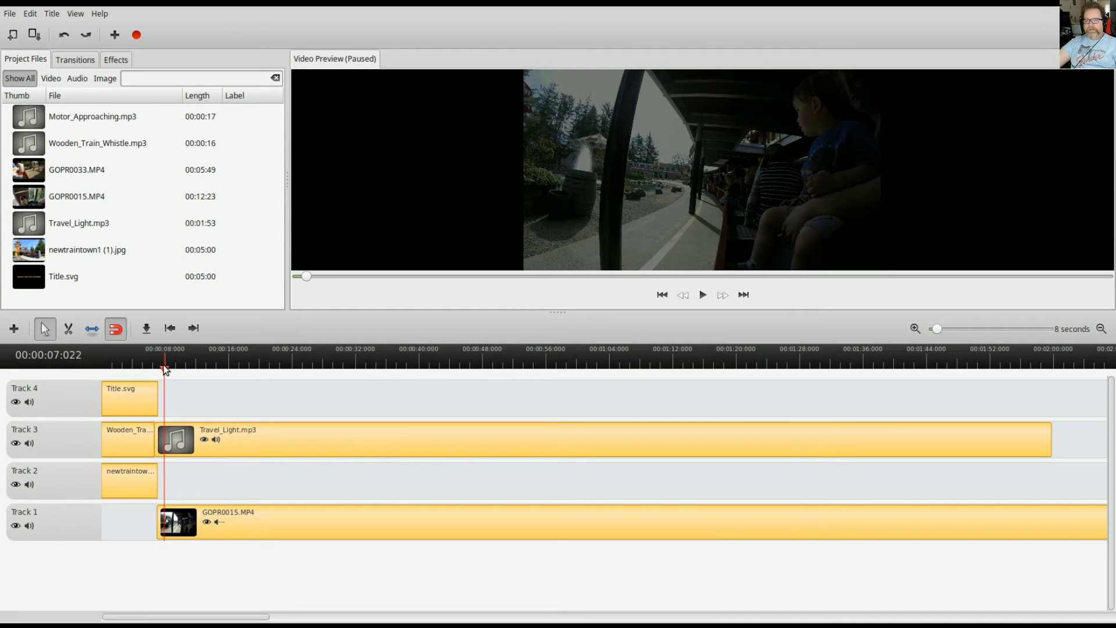
pyautogui.click(105, 365)
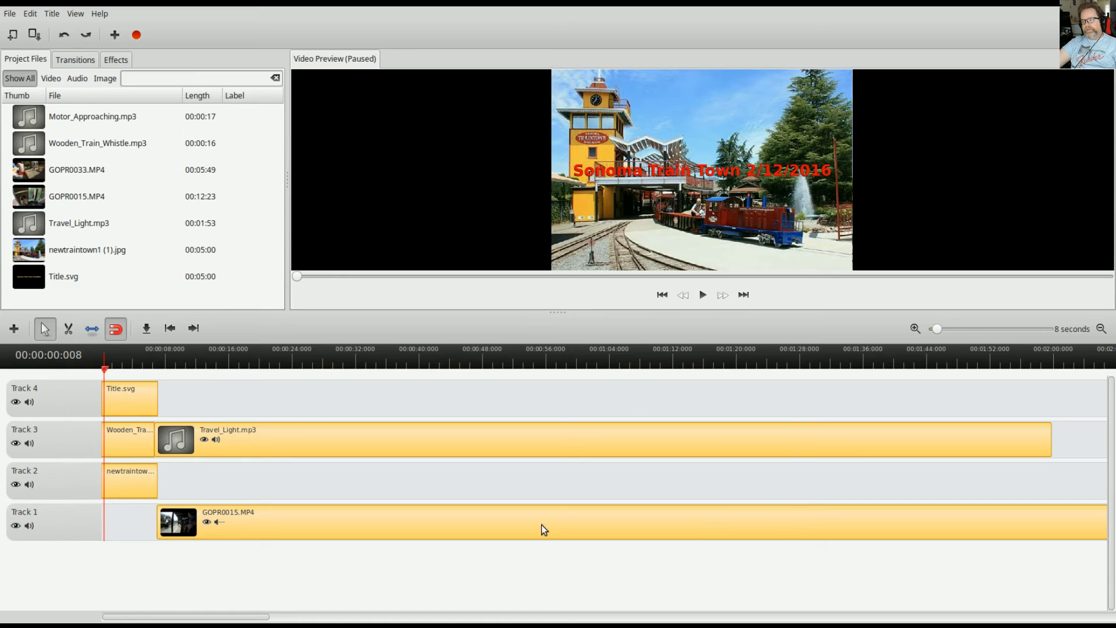
pyautogui.click(108, 369)
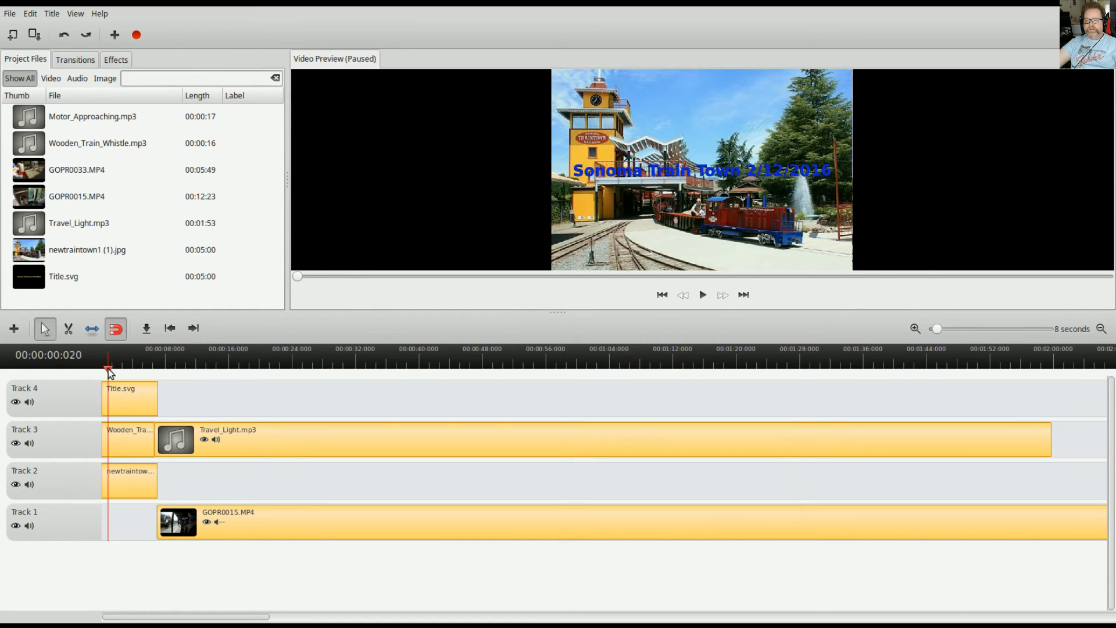
pyautogui.click(703, 295)
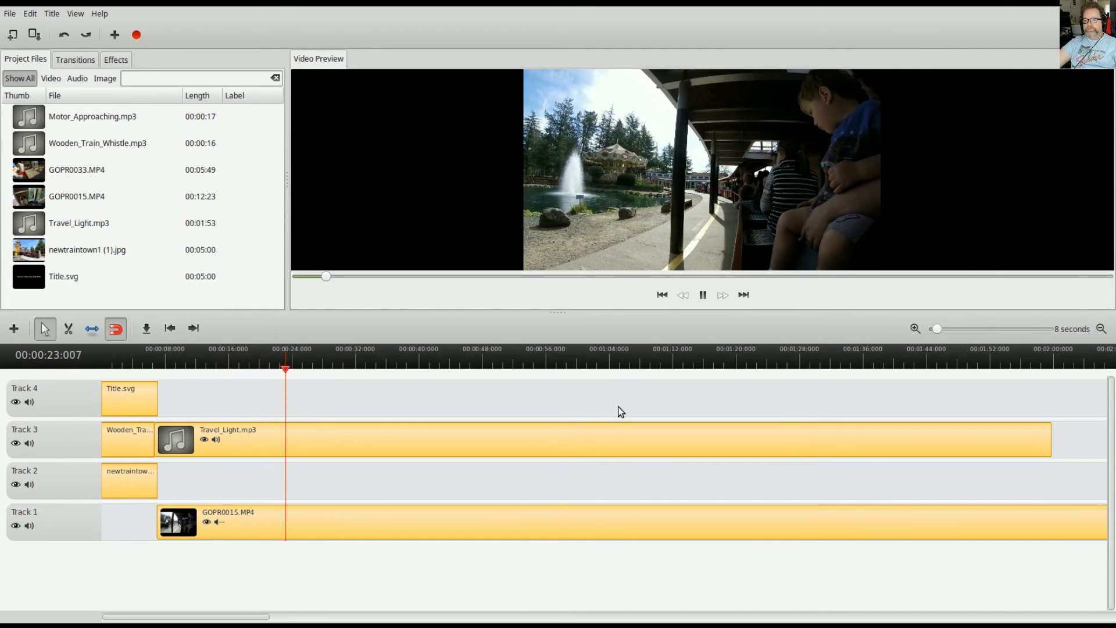
# Step: Jump ahead to about 1:27 and 1:54 and play the footage past the end of the Travel_Light.mp3 clip
pyautogui.click(793, 366)
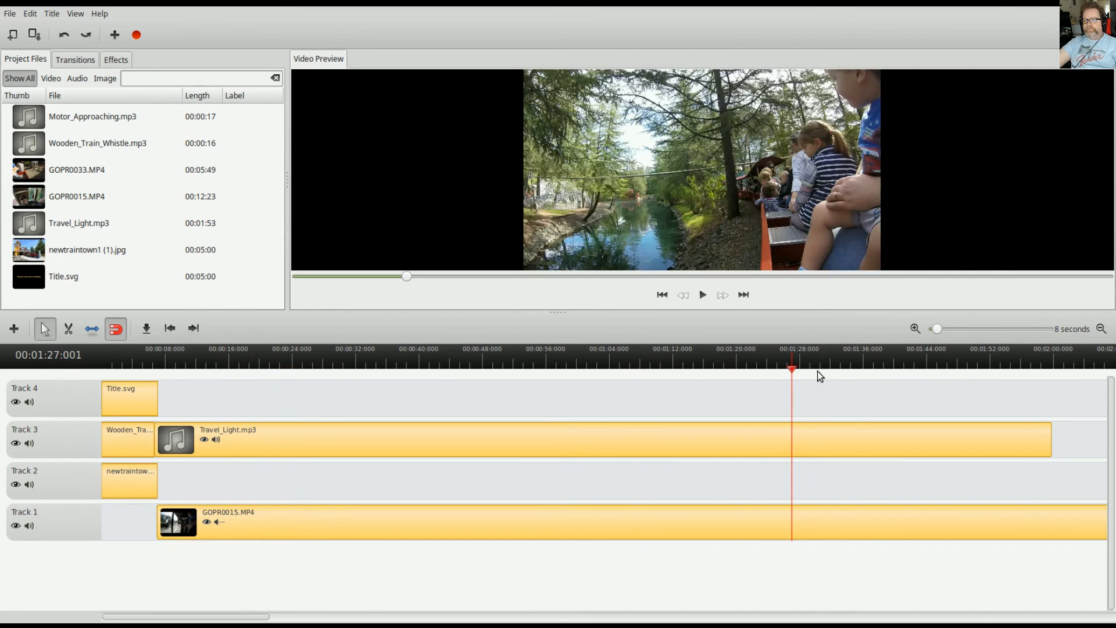
pyautogui.click(701, 299)
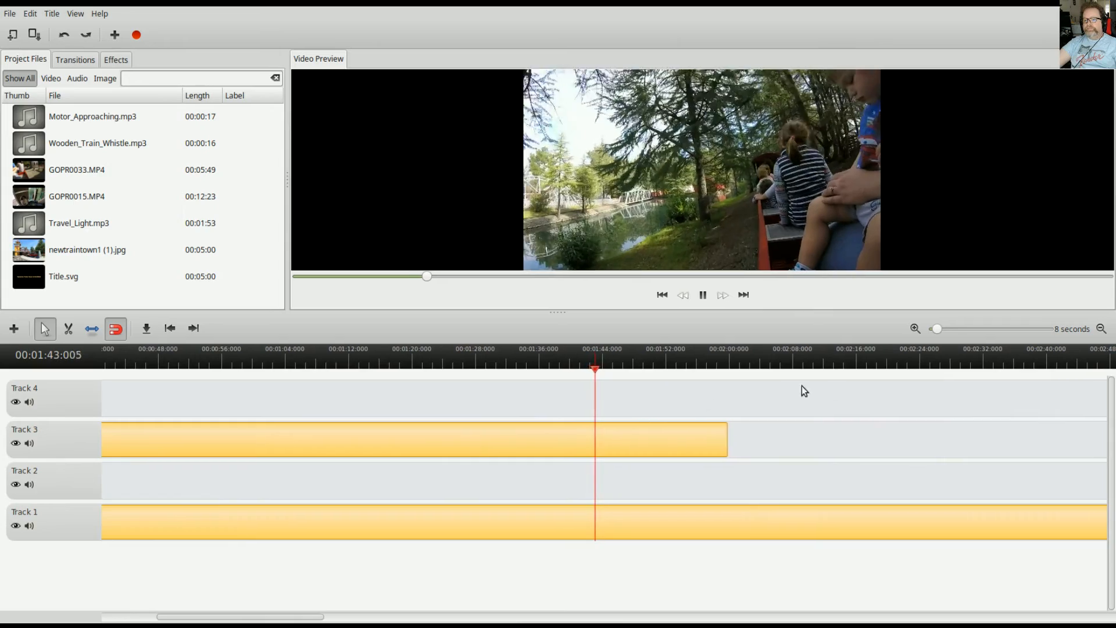
pyautogui.click(664, 364)
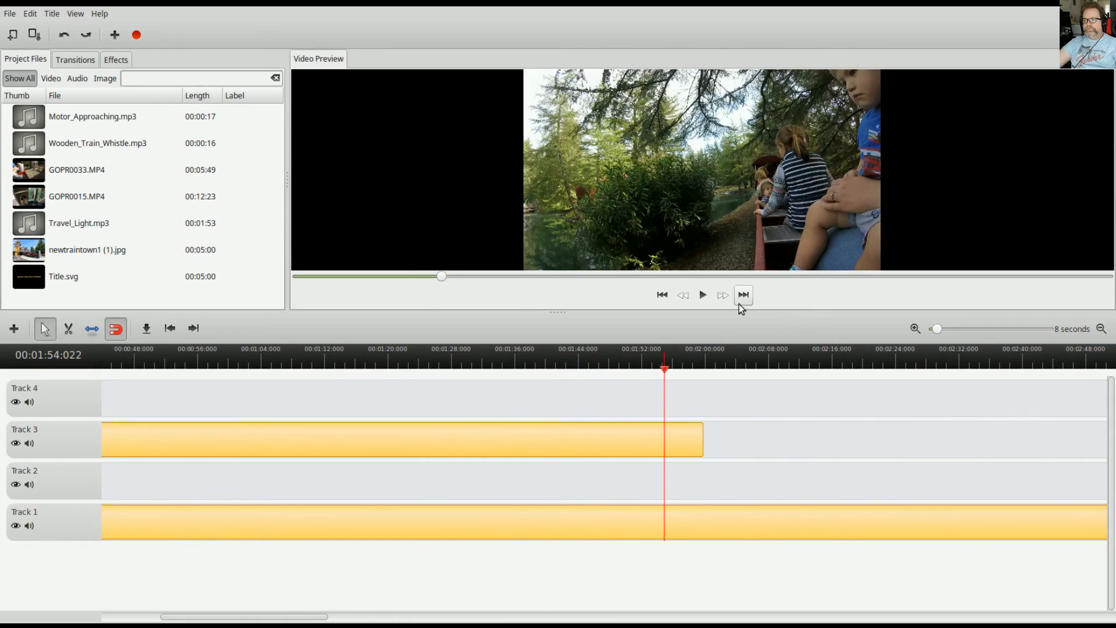
pyautogui.click(702, 295)
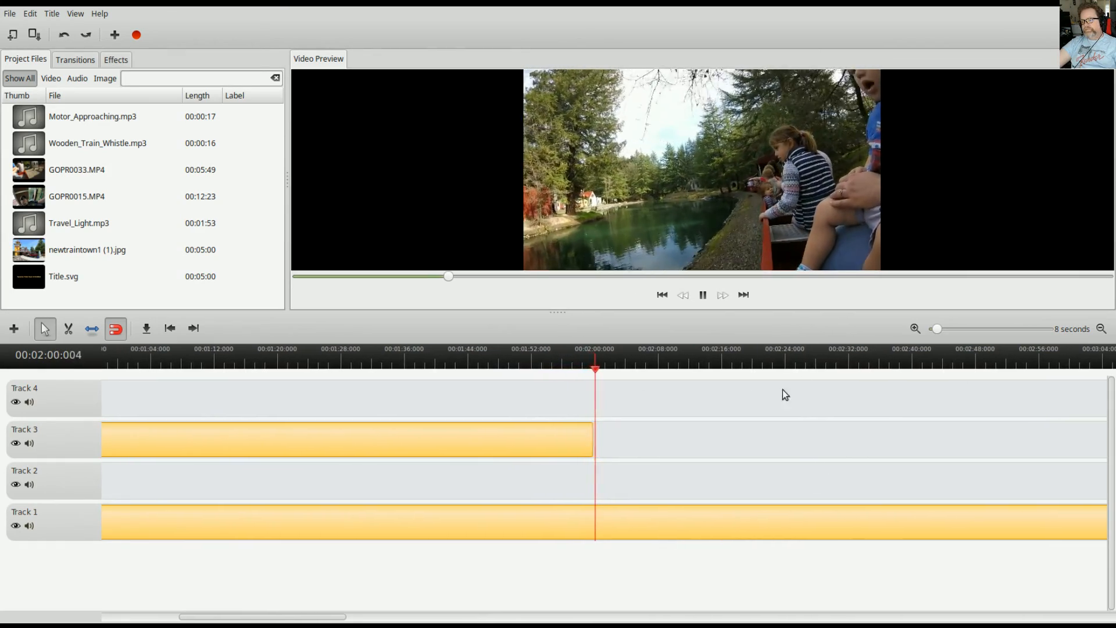
pyautogui.click(703, 294)
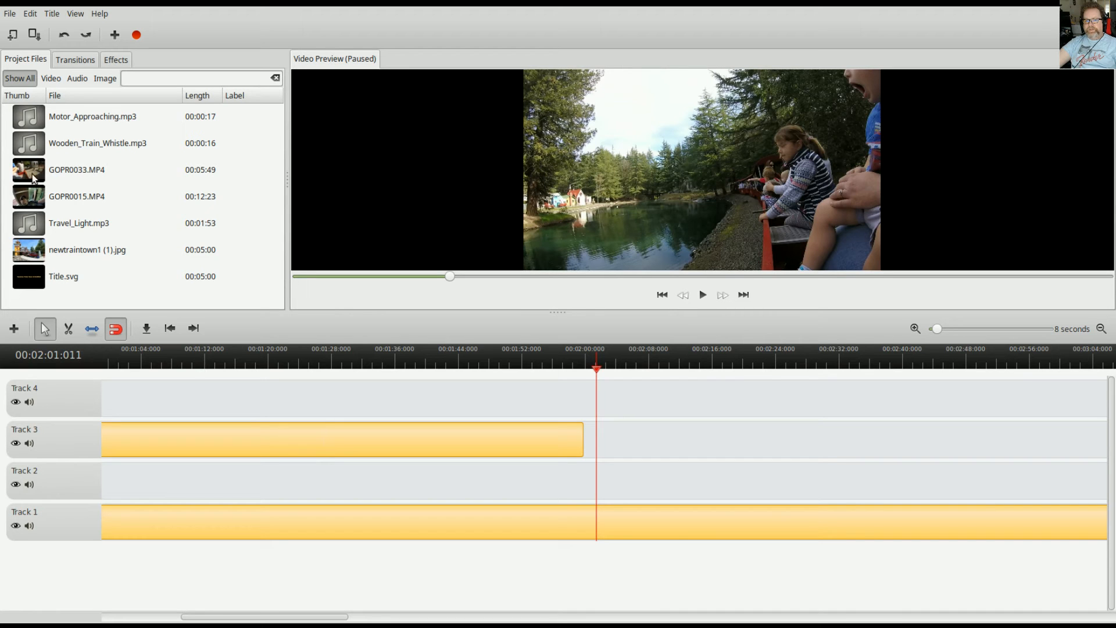
# Step: Add a second copy of Travel_Light.mp3 on Track 3 directly after the first and play from the join
pyautogui.moveTo(68, 229); pyautogui.dragTo(604, 441)
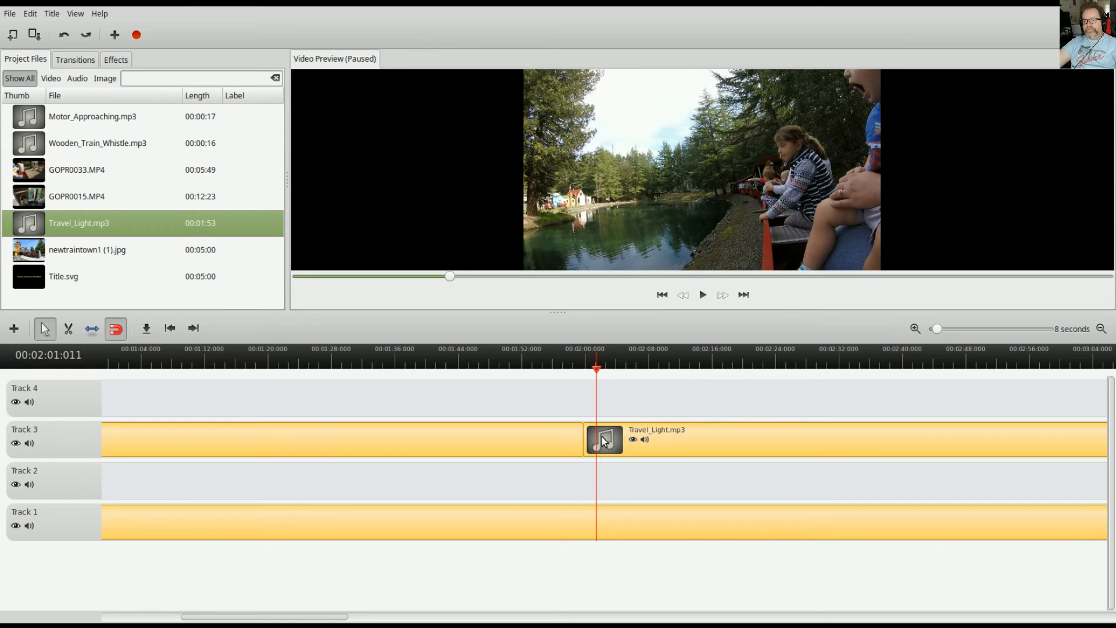
pyautogui.click(564, 355)
pyautogui.click(704, 296)
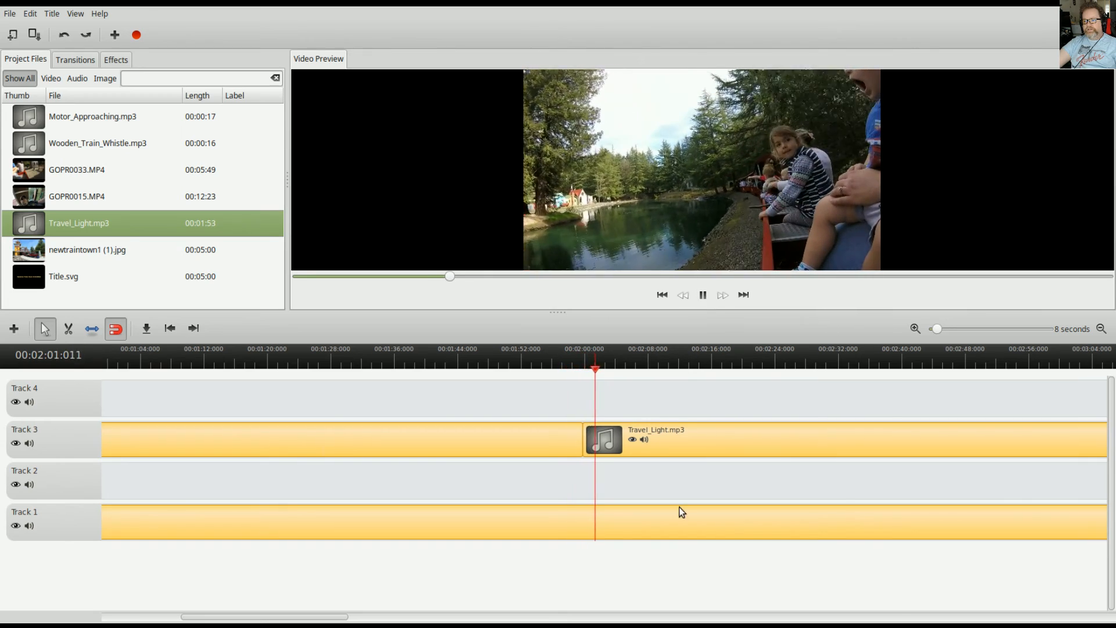
# Step: Add a third copy of Travel_Light.mp3 on Track 3 directly after the second and locate its end
pyautogui.moveTo(344, 616); pyautogui.dragTo(550, 610)
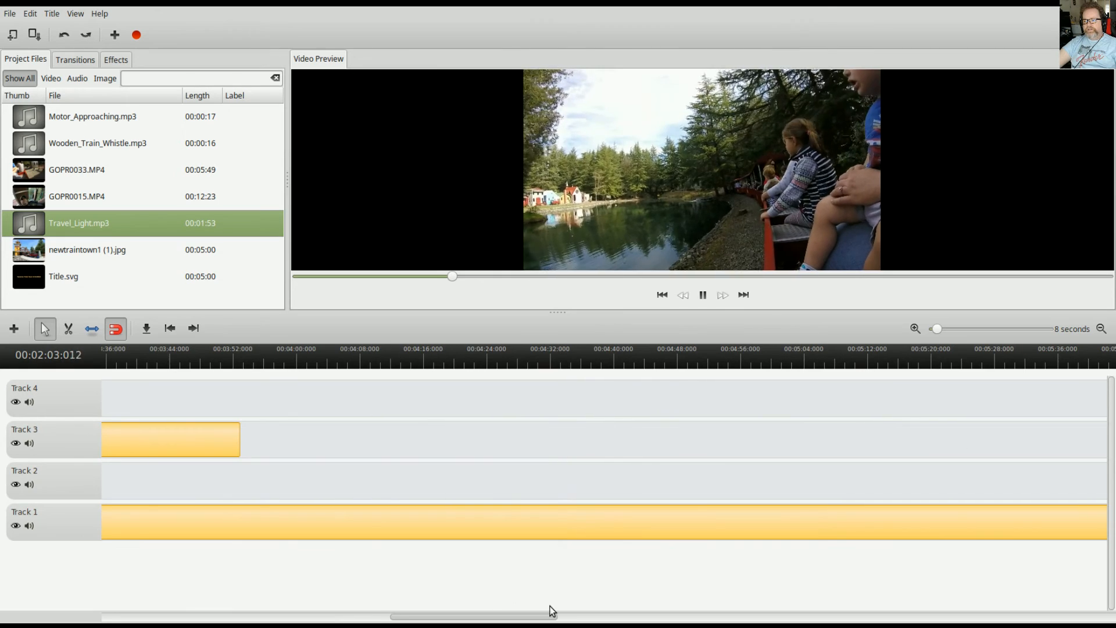
pyautogui.moveTo(48, 235); pyautogui.dragTo(268, 445)
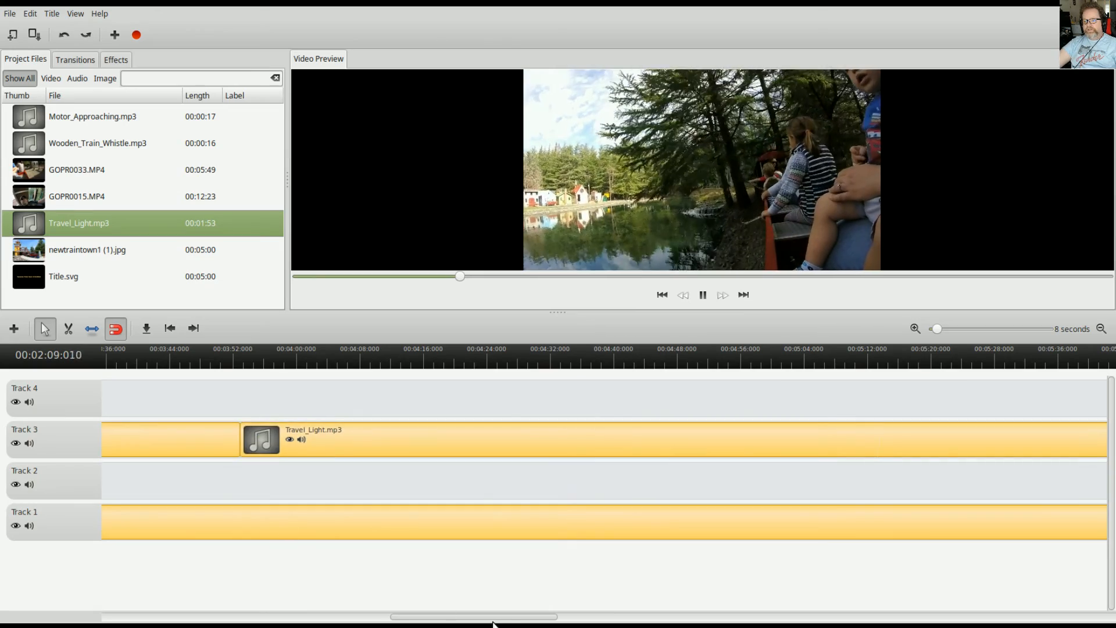
pyautogui.moveTo(510, 618); pyautogui.dragTo(653, 618)
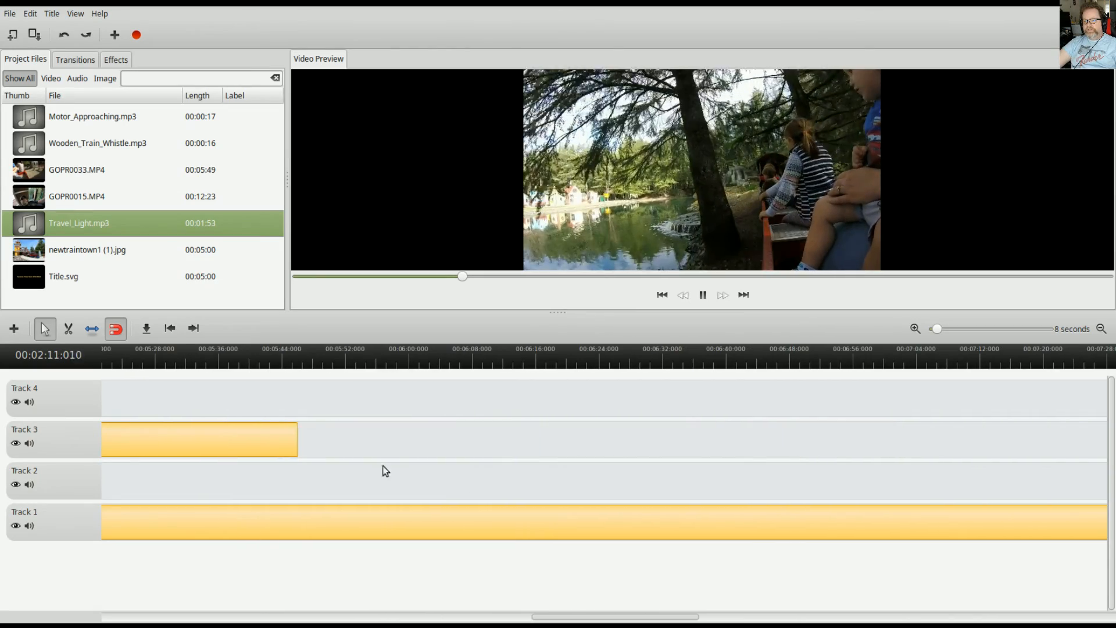
# Step: Add three more copies of Travel_Light.mp3 end to end on Track 3 until the music runs past the end of the Track 1 footage
pyautogui.moveTo(75, 224); pyautogui.dragTo(328, 442)
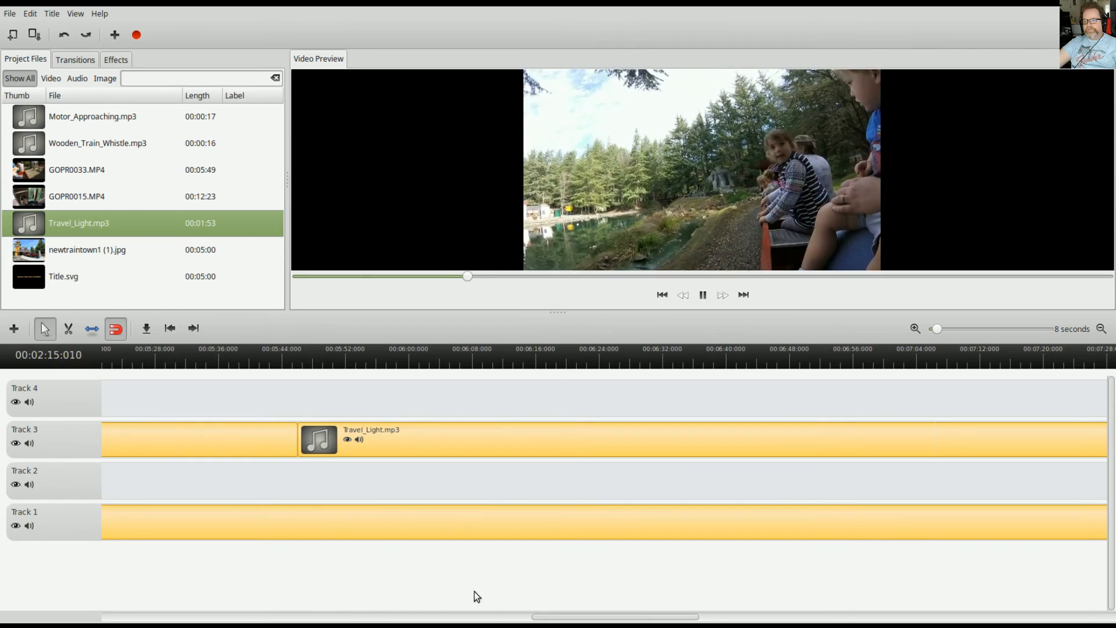
pyautogui.moveTo(684, 618); pyautogui.dragTo(838, 622)
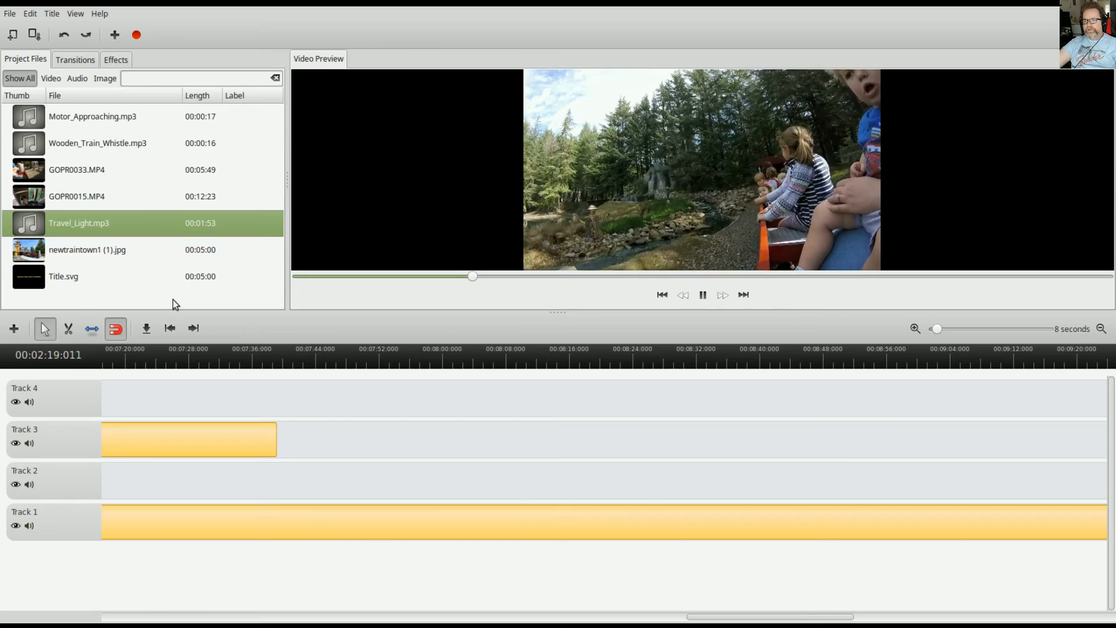
pyautogui.moveTo(324, 285); pyautogui.dragTo(301, 437)
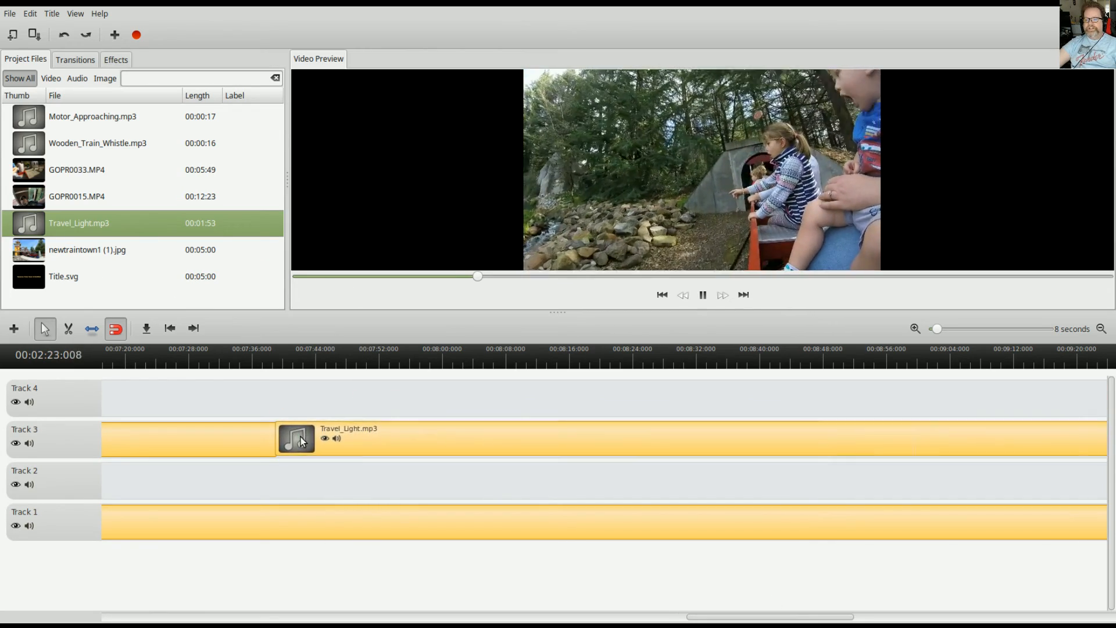
pyautogui.moveTo(780, 619); pyautogui.dragTo(907, 619)
pyautogui.moveTo(28, 226); pyautogui.dragTo(460, 443)
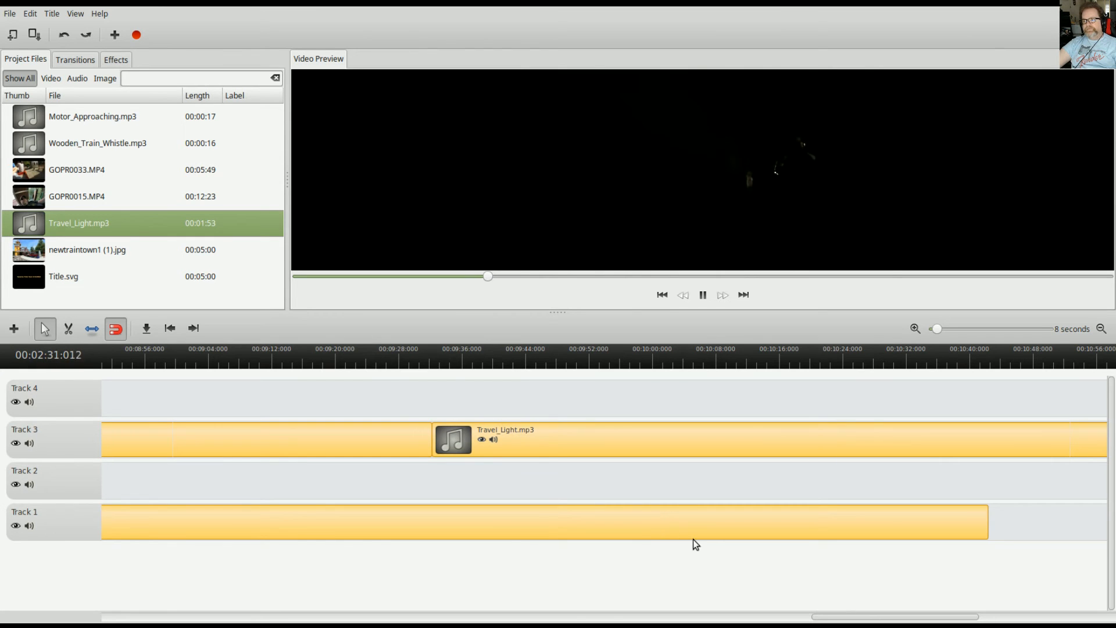
# Step: Split the last Travel_Light.mp3 clip on Track 3 where the Track 1 footage ends and delete the excess music
pyautogui.moveTo(857, 619); pyautogui.dragTo(921, 618)
pyautogui.click(68, 329)
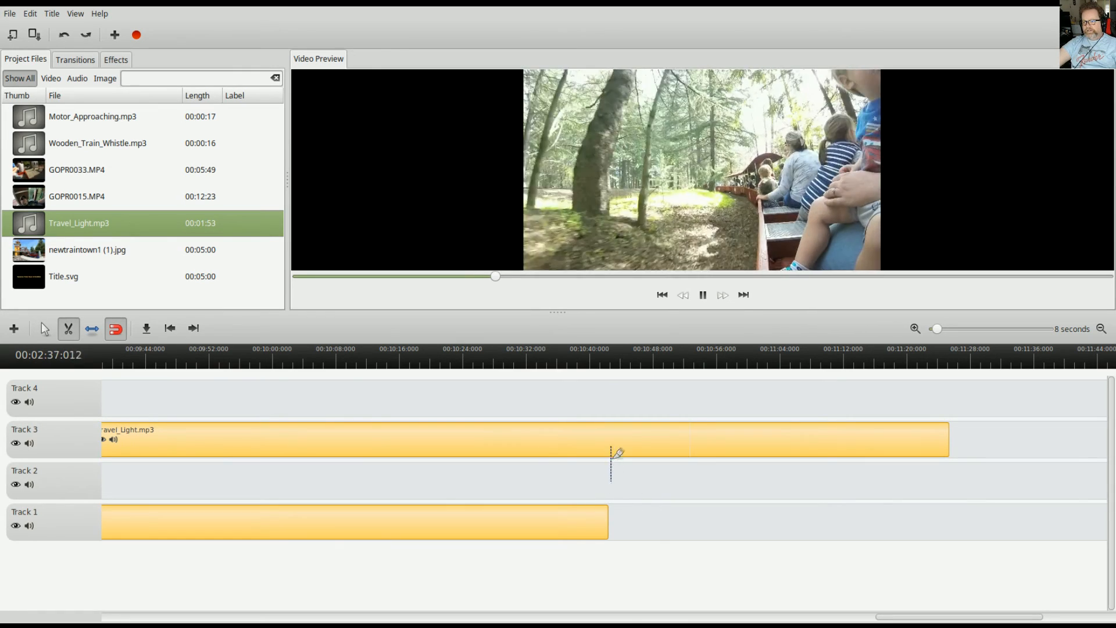
pyautogui.click(609, 431)
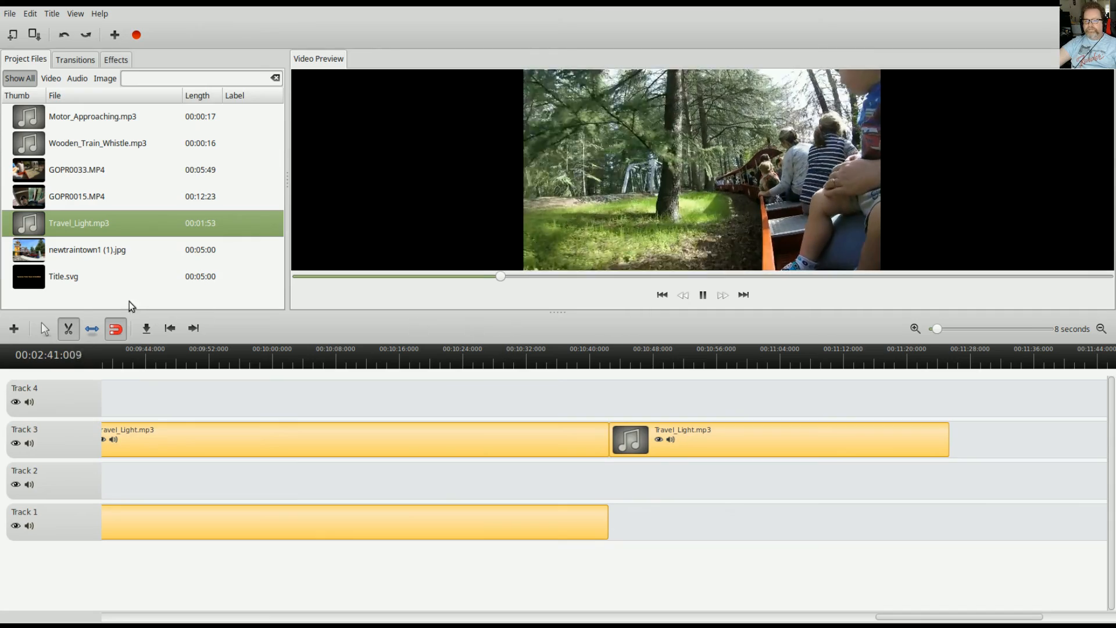
pyautogui.click(45, 328)
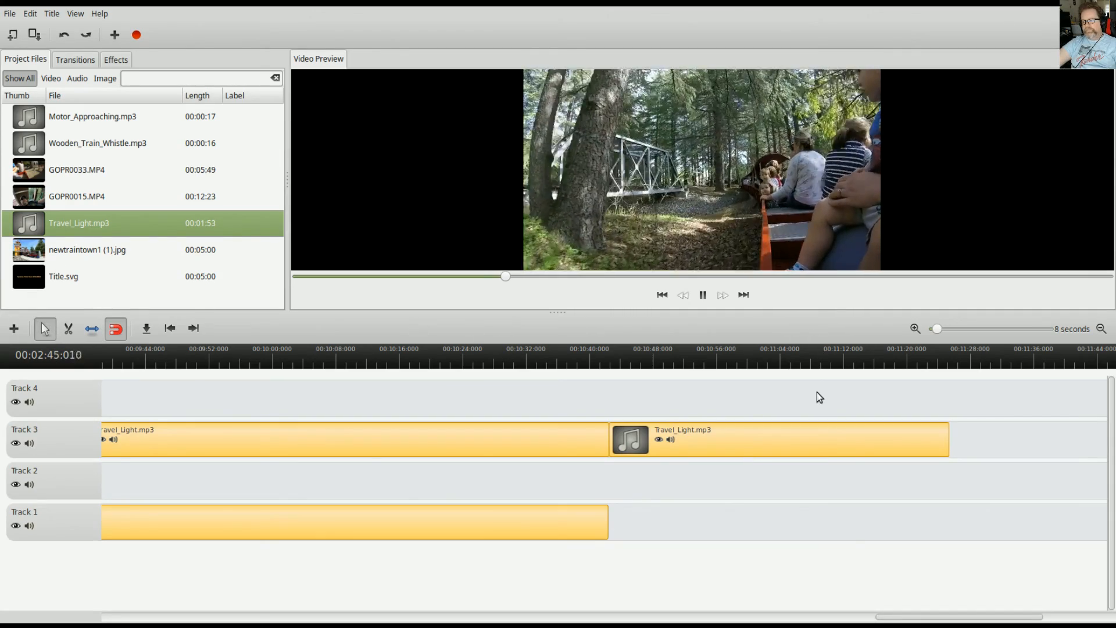
pyautogui.press('Delete')
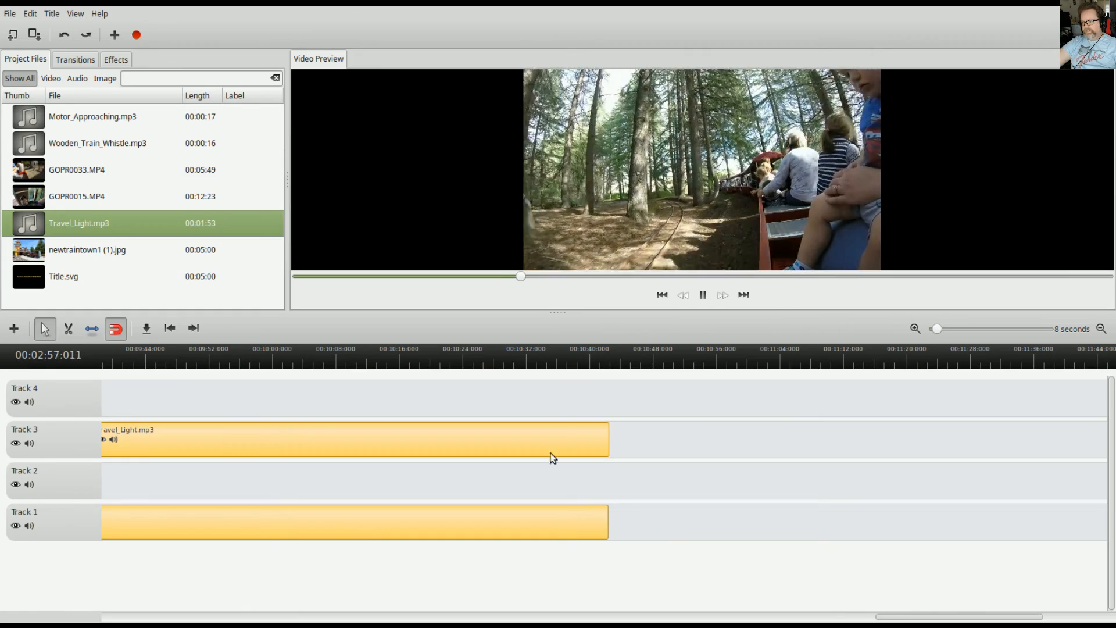
# Step: Play the end of the timeline and check the music join on Track 3 at about 3:52
pyautogui.click(555, 357)
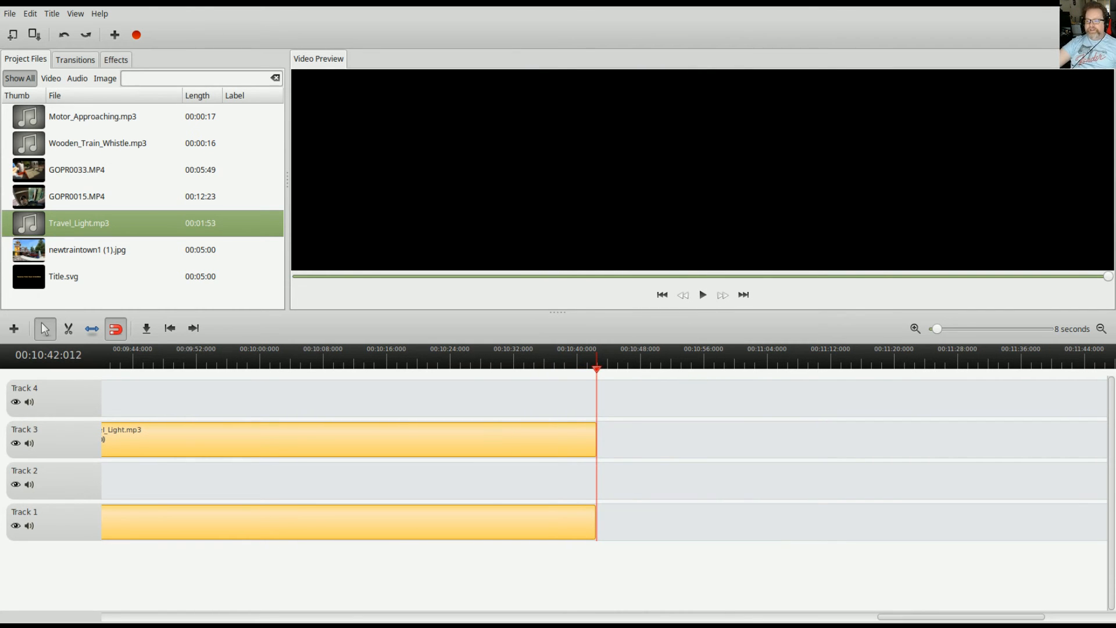
pyautogui.moveTo(918, 613); pyautogui.dragTo(68, 607)
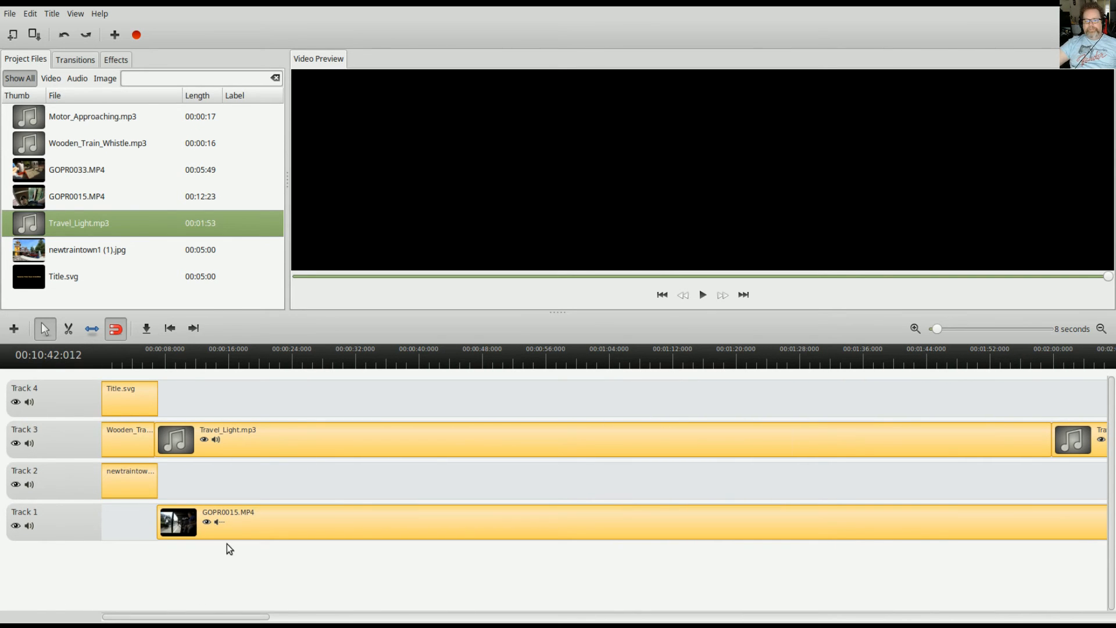
pyautogui.moveTo(259, 617); pyautogui.dragTo(498, 616)
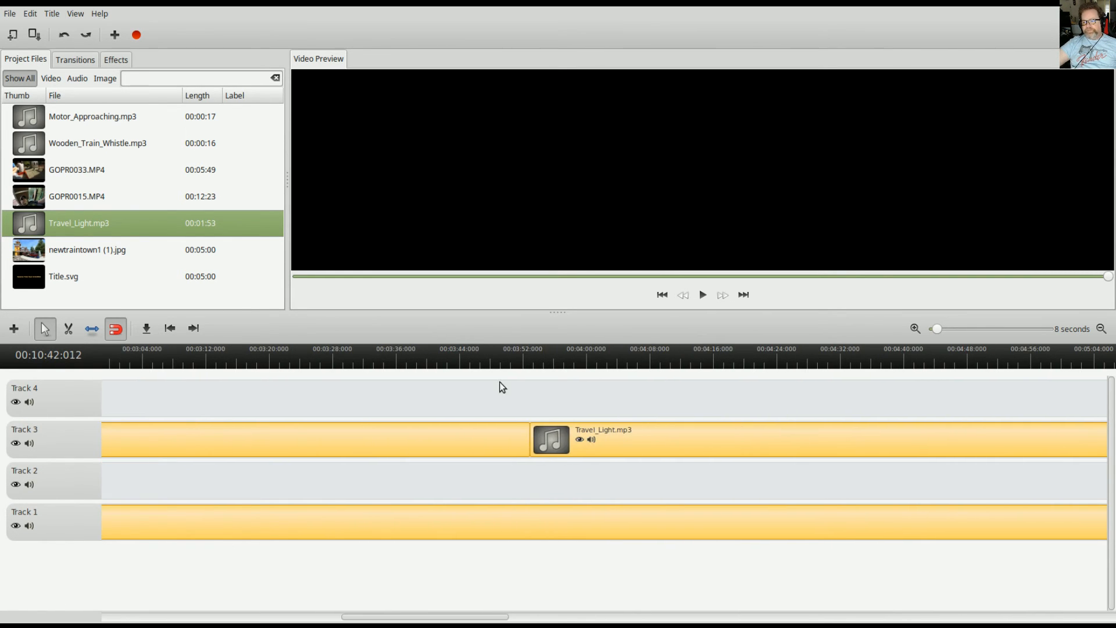
pyautogui.click(529, 356)
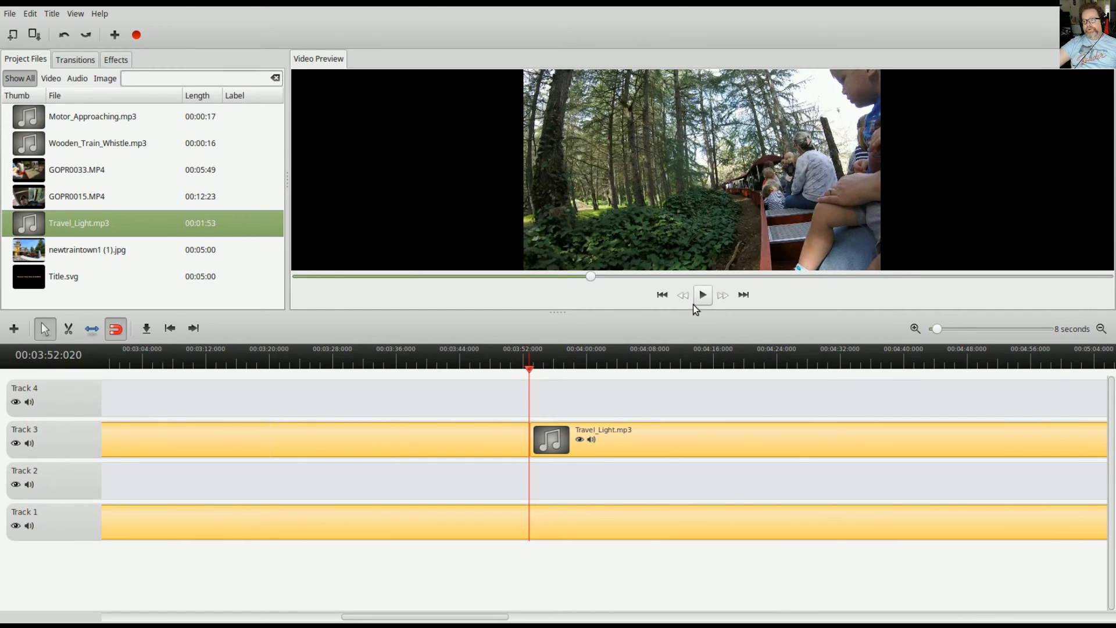
pyautogui.click(643, 354)
pyautogui.click(752, 353)
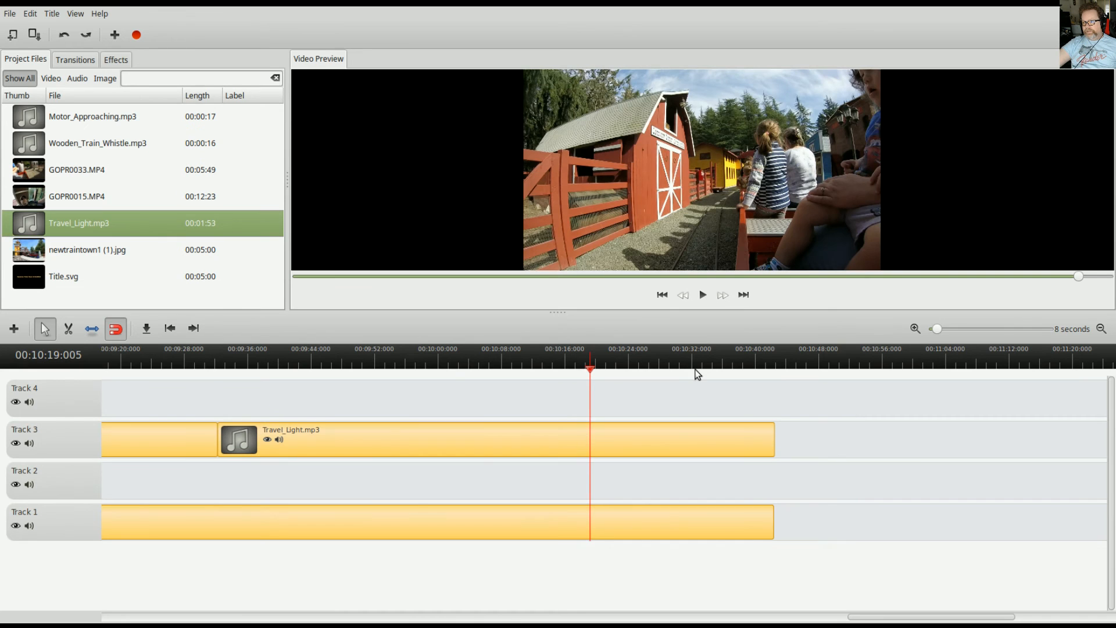
# Step: Scrub back through the closing footage from about 10:34 and place the playhead at 00:10:20:022 as the new end point
pyautogui.click(714, 365)
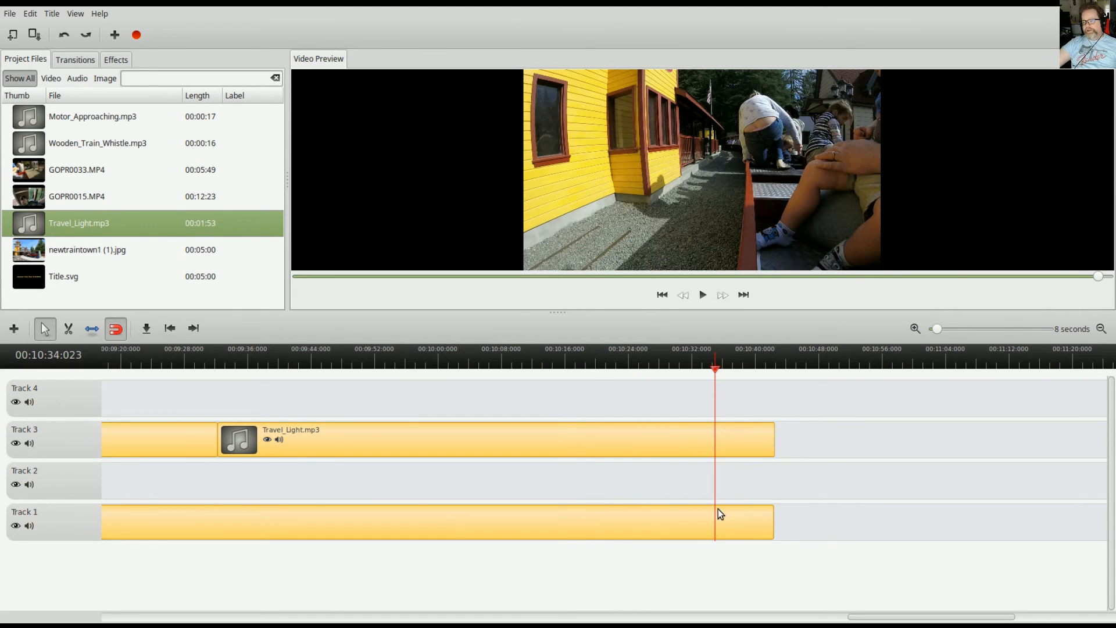
pyautogui.click(707, 367)
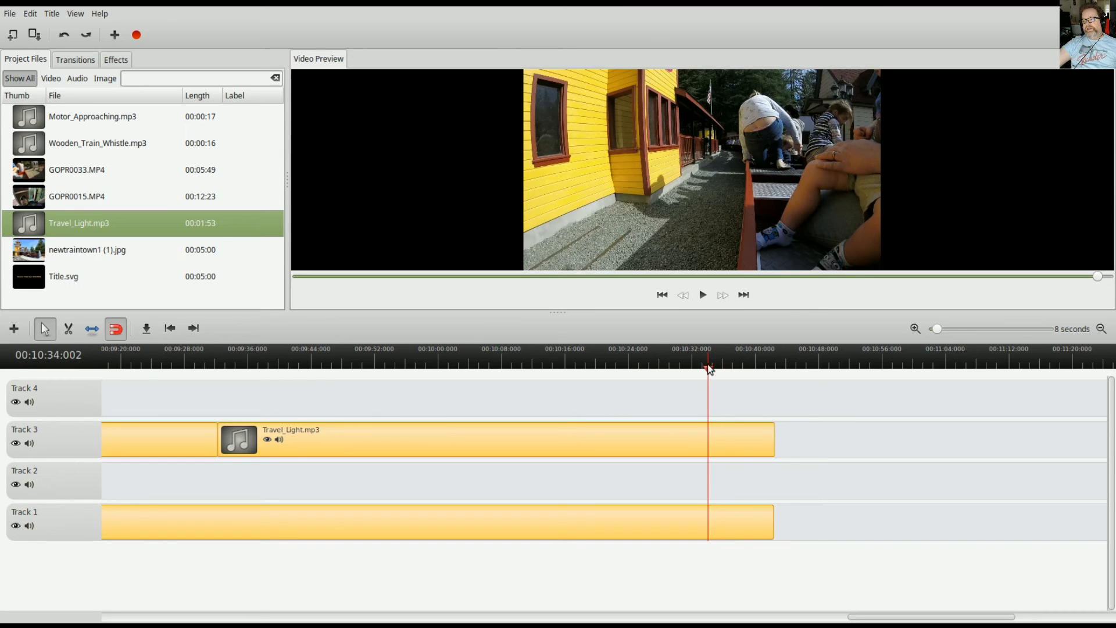
pyautogui.click(693, 368)
pyautogui.click(686, 368)
pyautogui.click(683, 368)
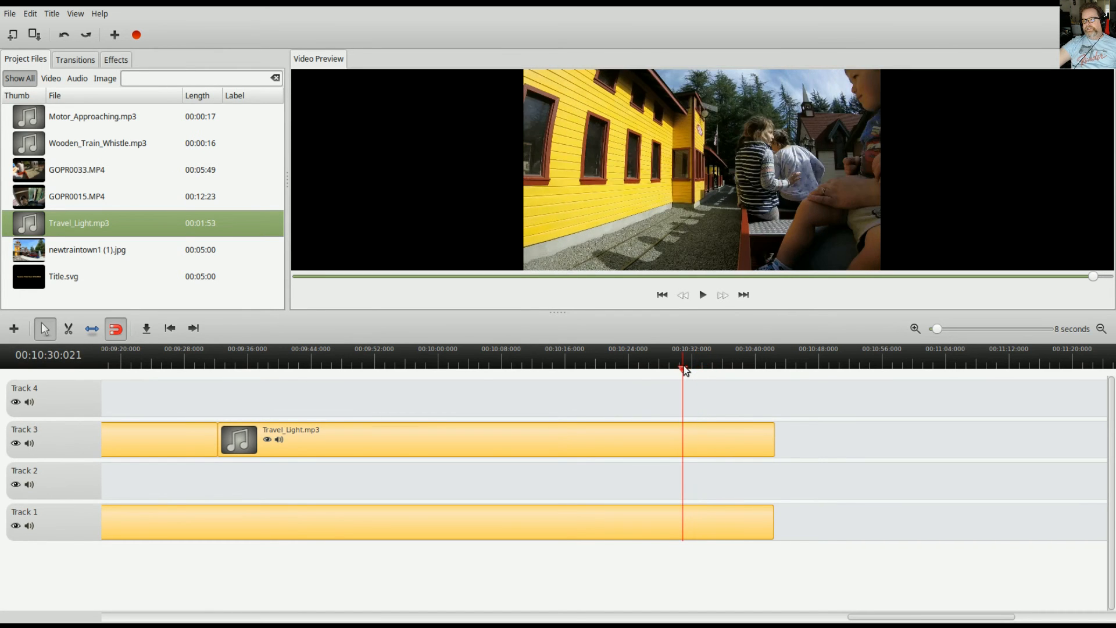
pyautogui.click(675, 368)
pyautogui.click(663, 367)
pyautogui.click(647, 367)
pyautogui.click(629, 367)
pyautogui.click(619, 368)
pyautogui.click(603, 368)
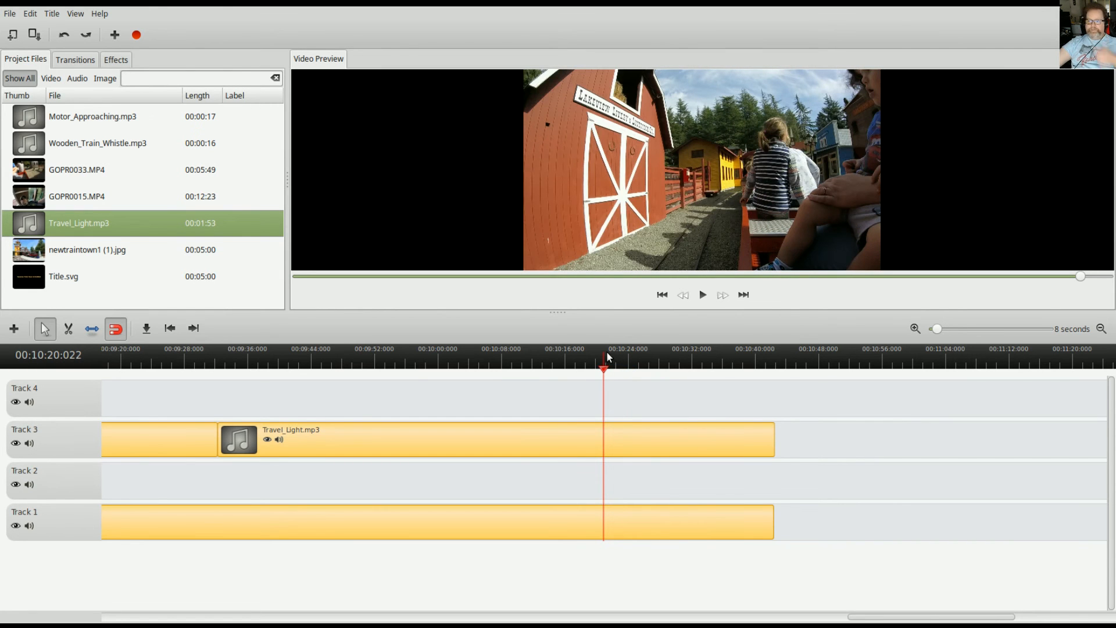
# Step: Split Travel_Light.mp3 on Track 3 and GOPR0015.MP4 on Track 1 at 00:10:20:022 and delete both parts after it
pyautogui.click(68, 329)
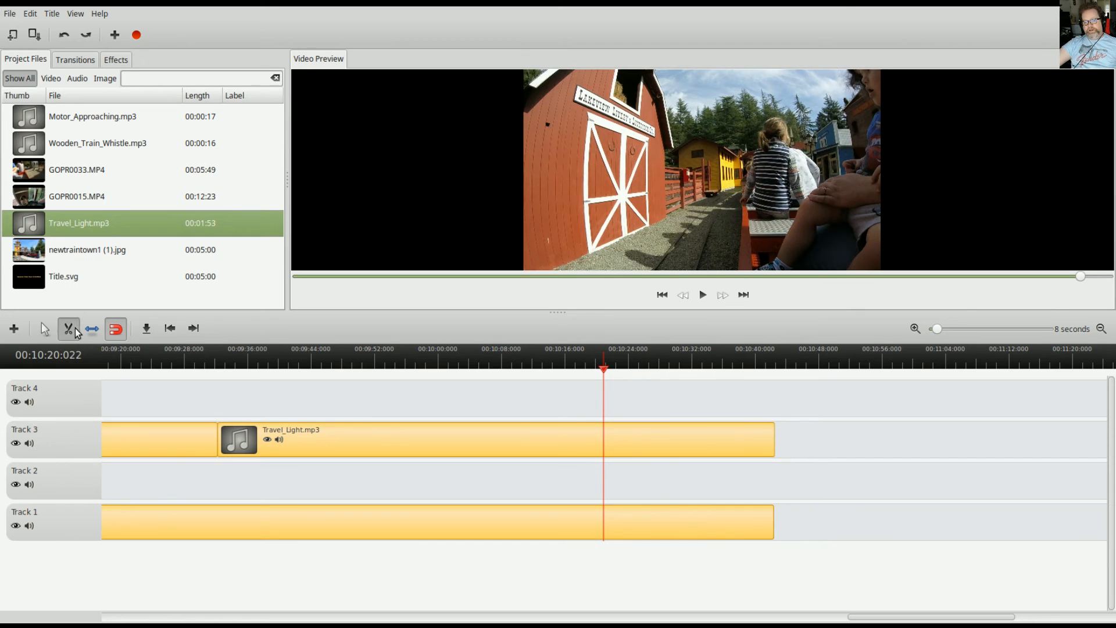
pyautogui.click(604, 435)
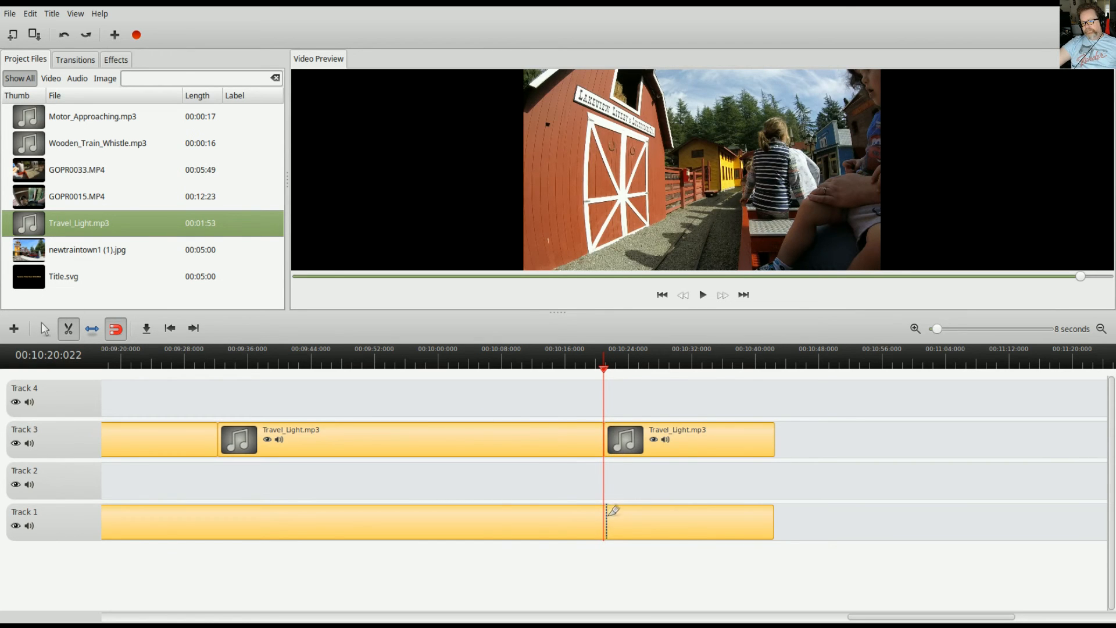
pyautogui.click(633, 535)
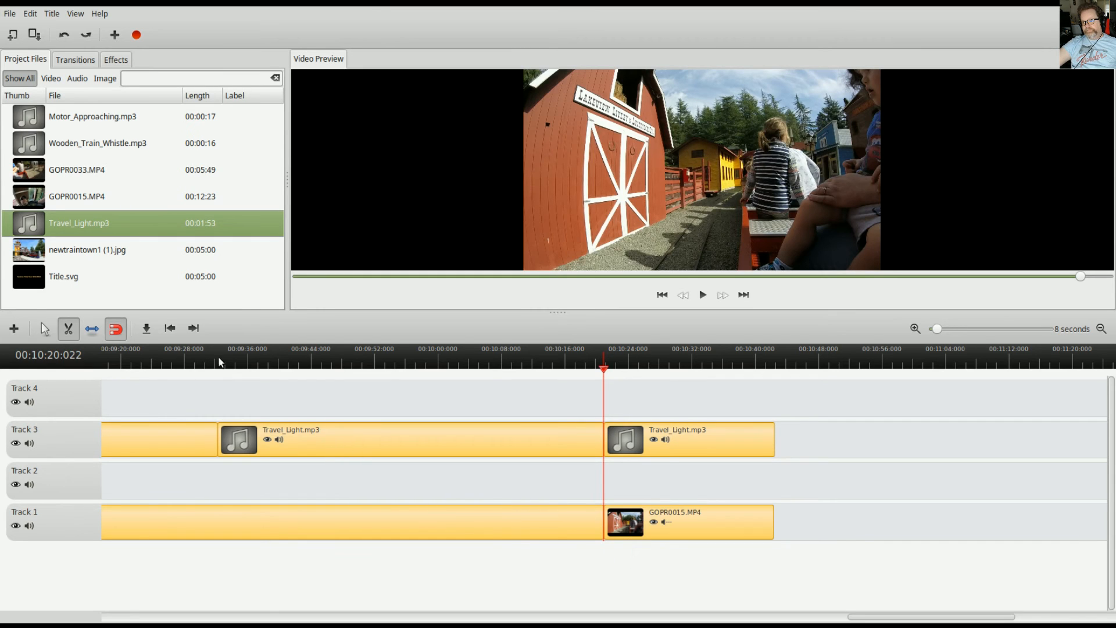
pyautogui.click(45, 329)
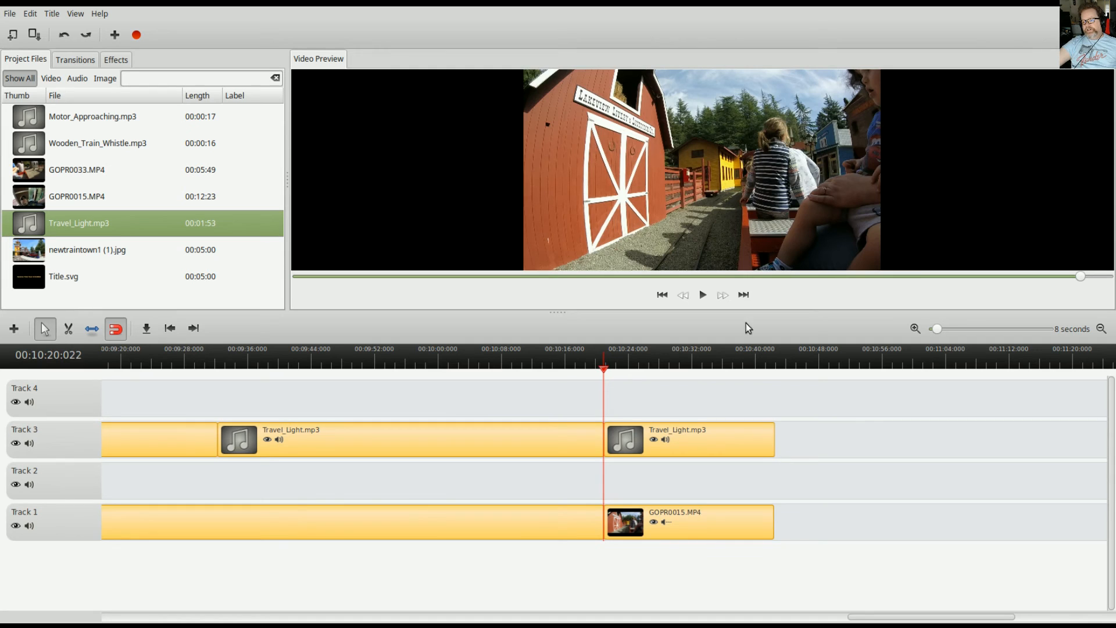
pyautogui.press('Delete')
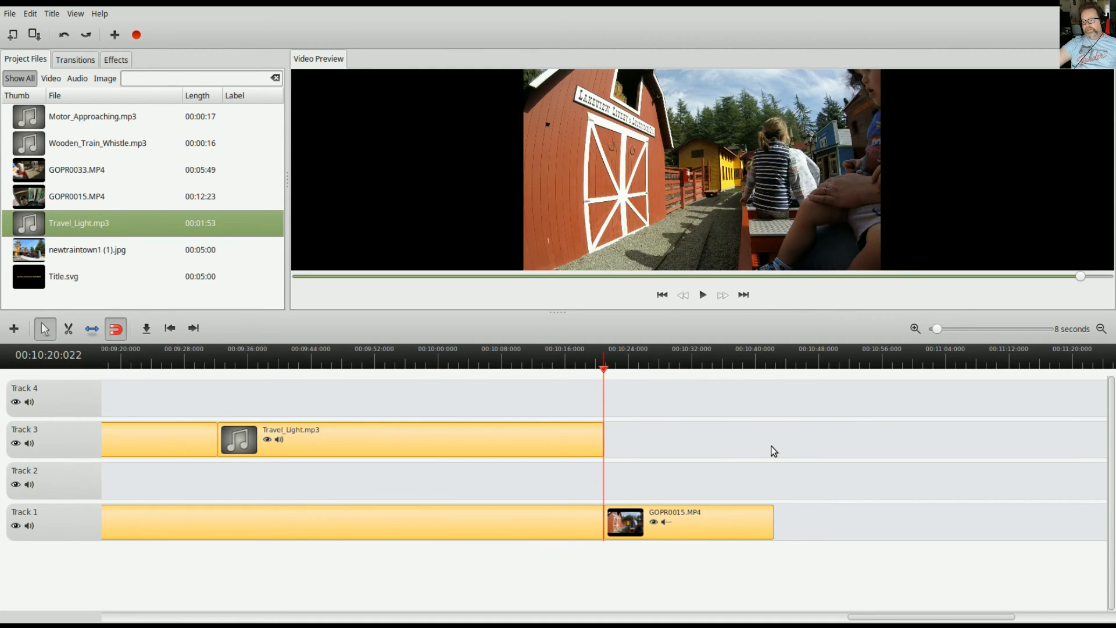
pyautogui.press('Delete')
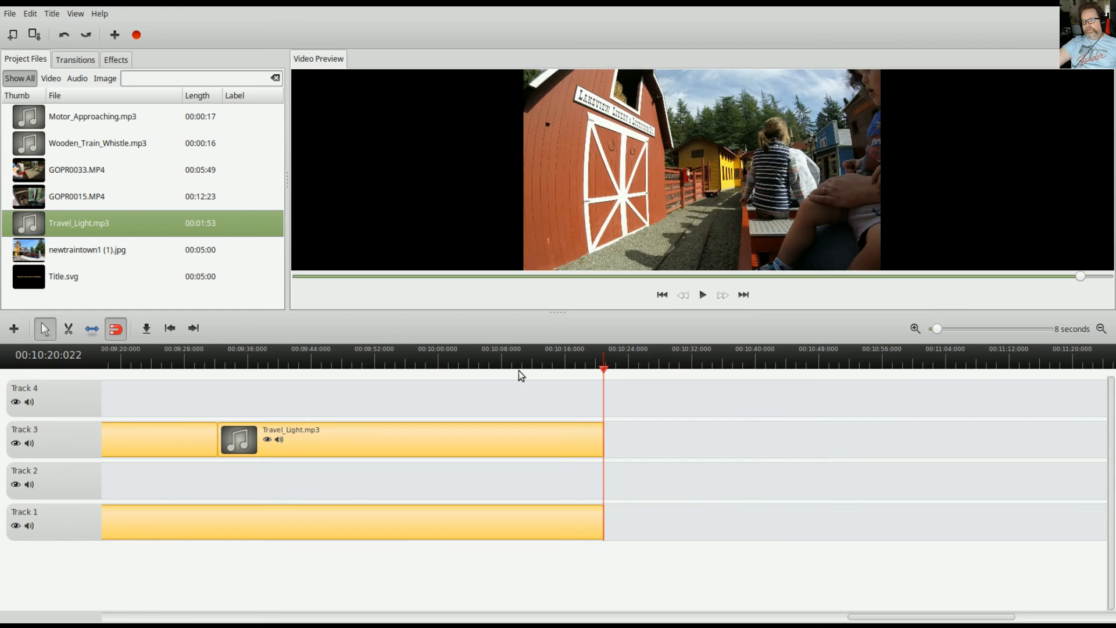
# Step: Play the trimmed ending and replay the opening from the start of the timeline, pausing at about 9 seconds
pyautogui.click(566, 366)
pyautogui.click(703, 295)
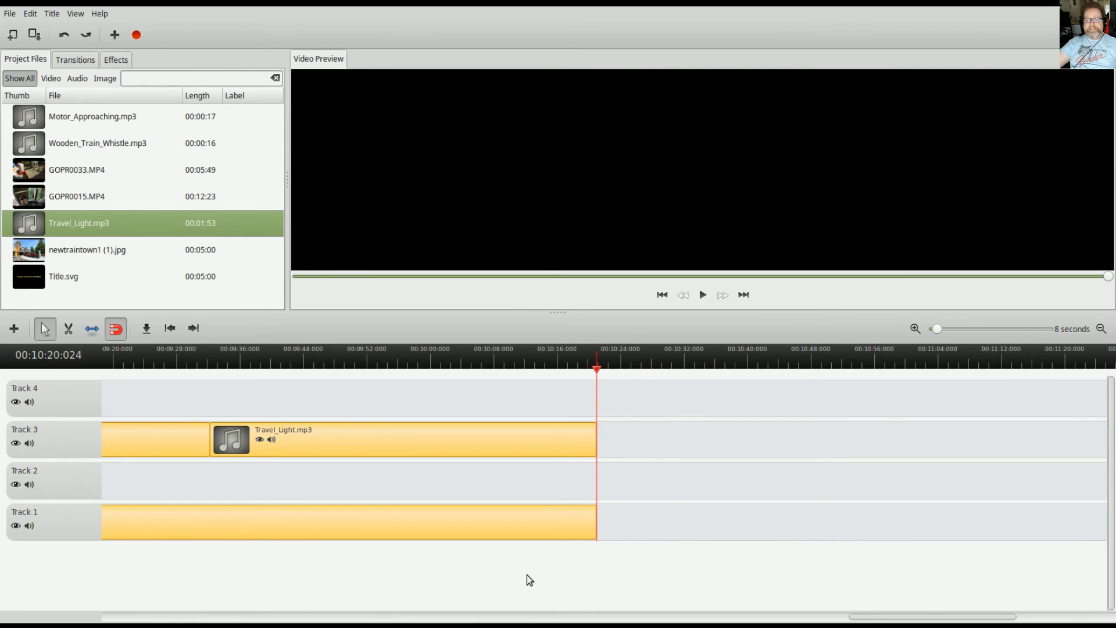
pyautogui.moveTo(922, 621); pyautogui.dragTo(83, 608)
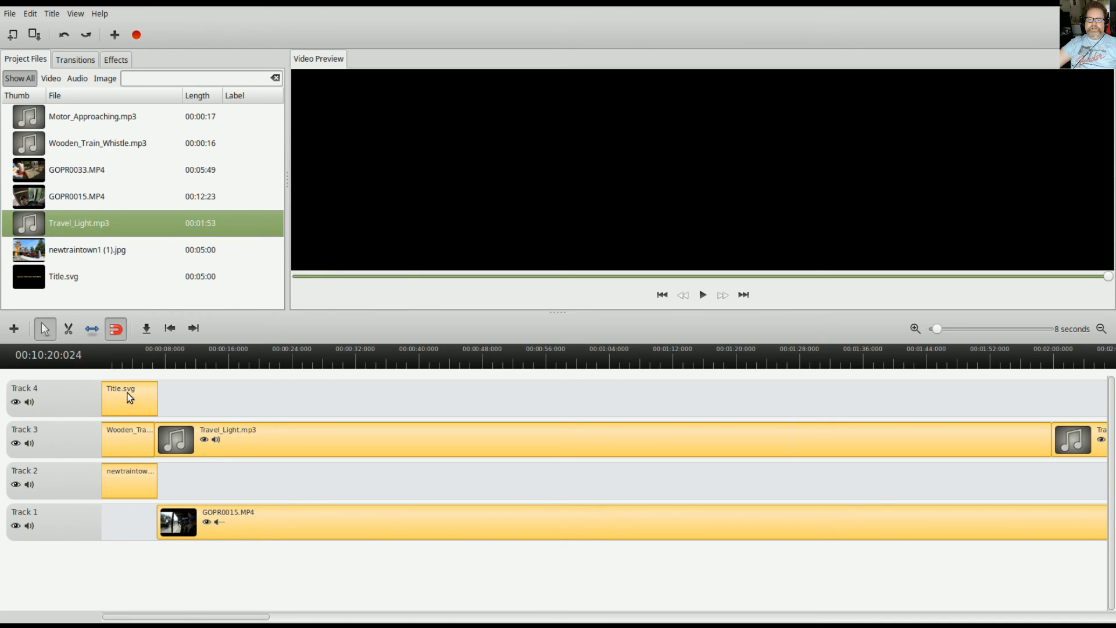
pyautogui.press('Home')
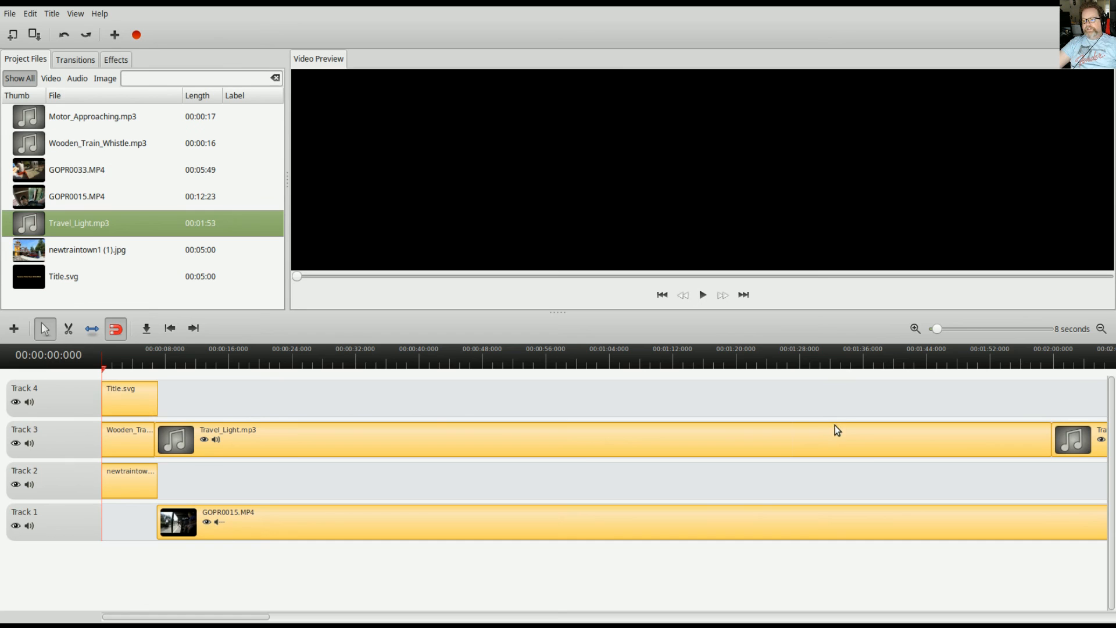
pyautogui.click(704, 295)
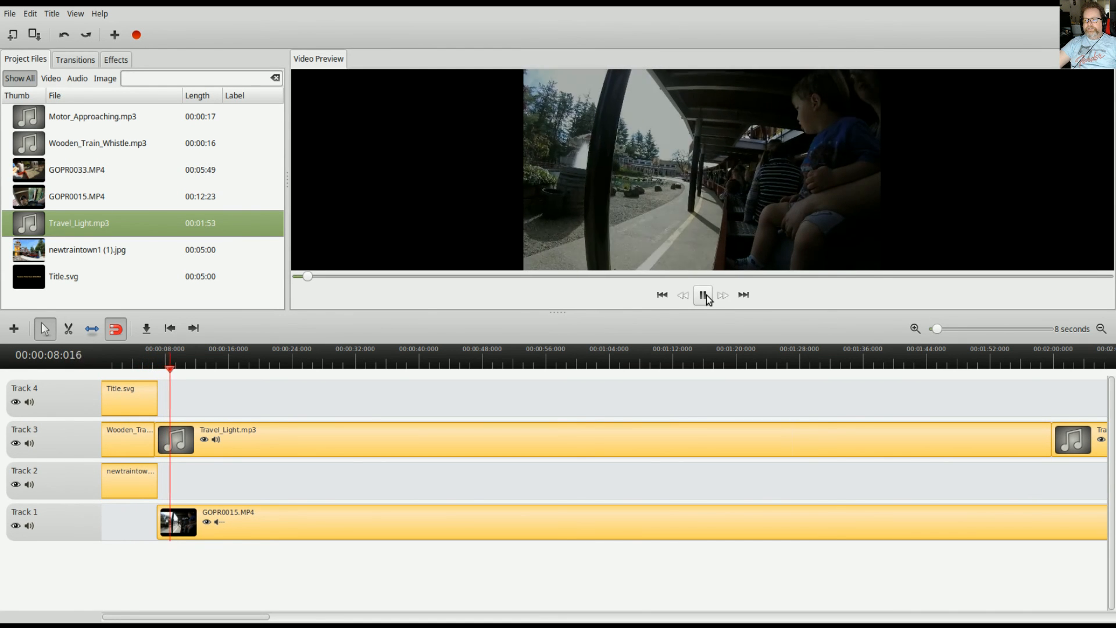
pyautogui.click(706, 295)
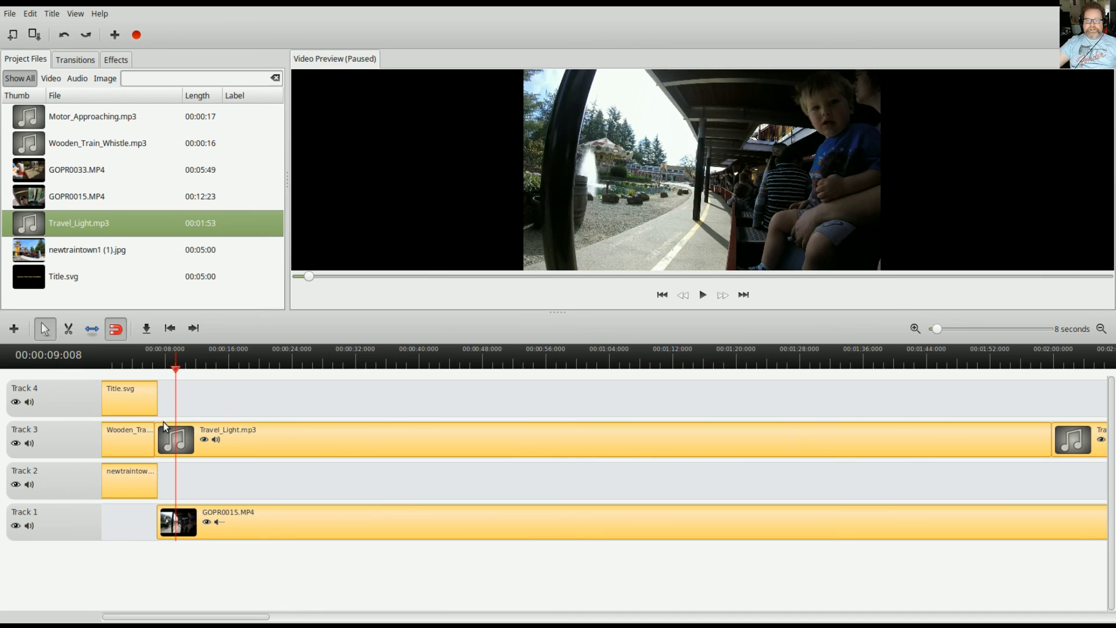